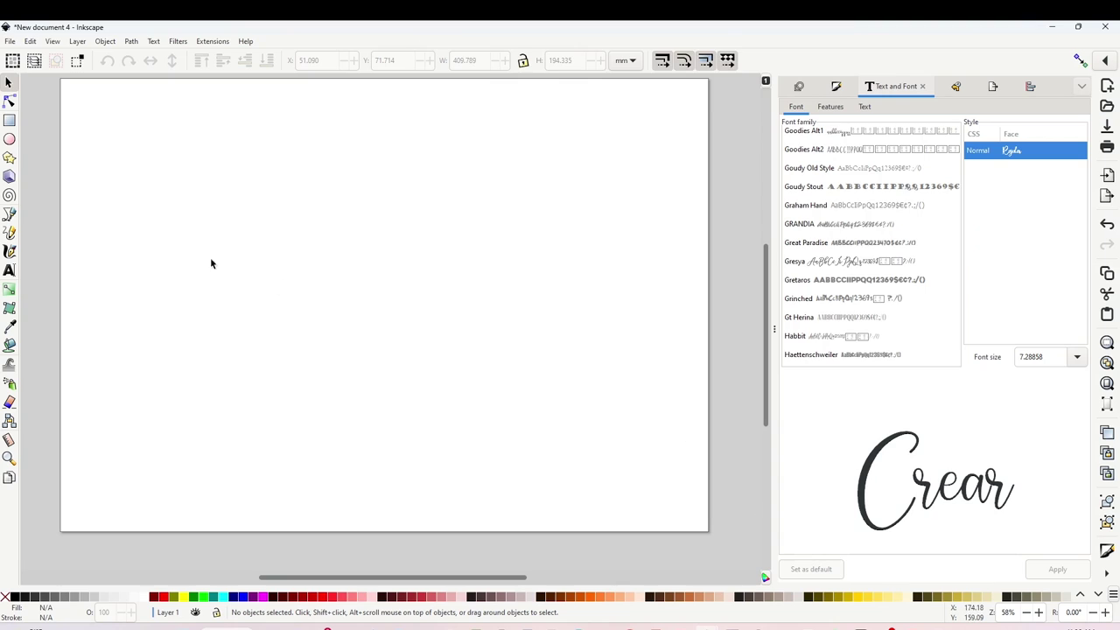
# Write the word 'Create' on the canvas in the monalisa script font
pyautogui.click(10, 270)
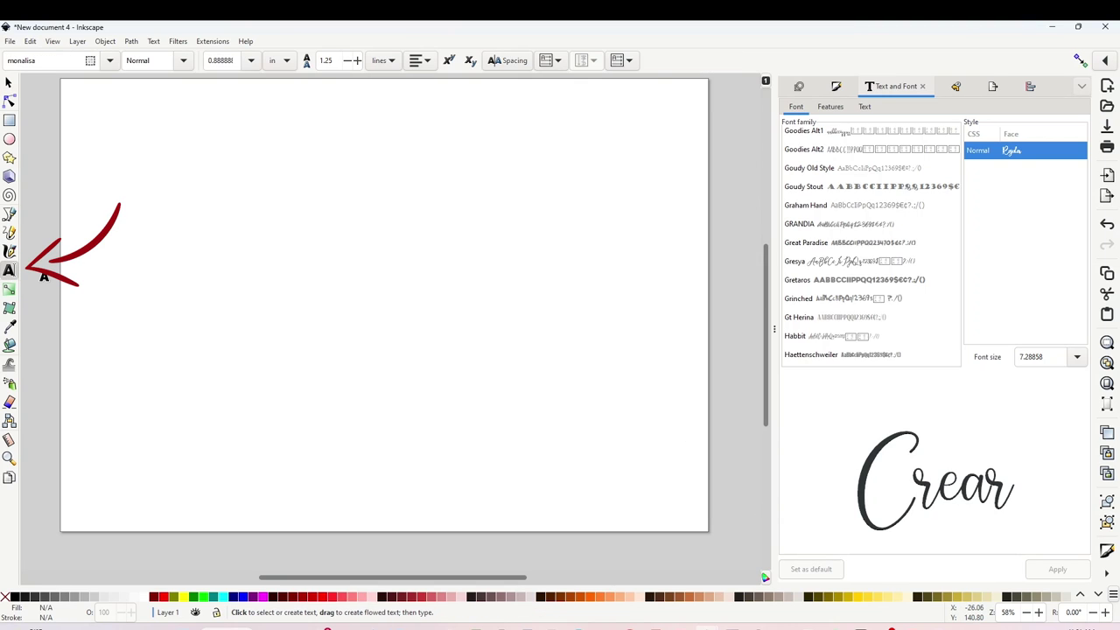
pyautogui.click(219, 264)
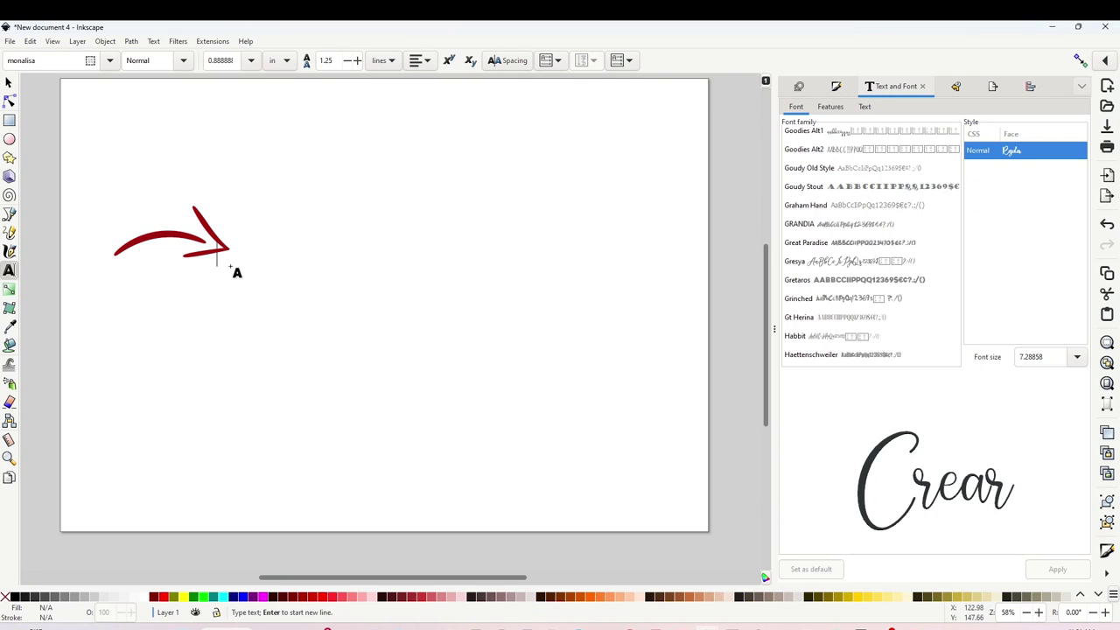
pyautogui.click(1108, 315)
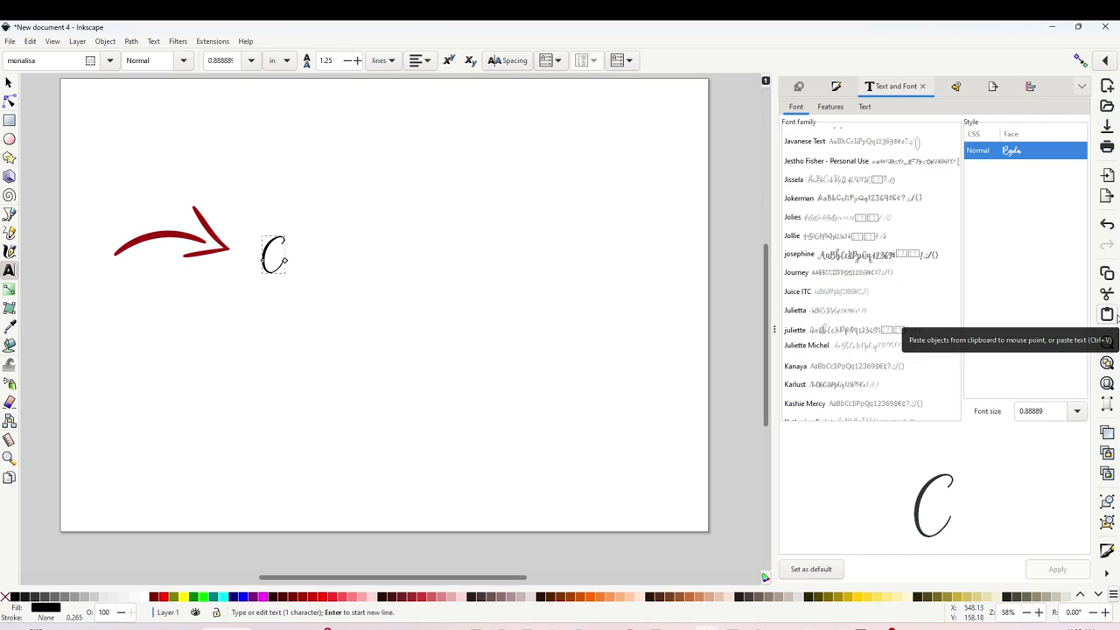
pyautogui.write('reate')
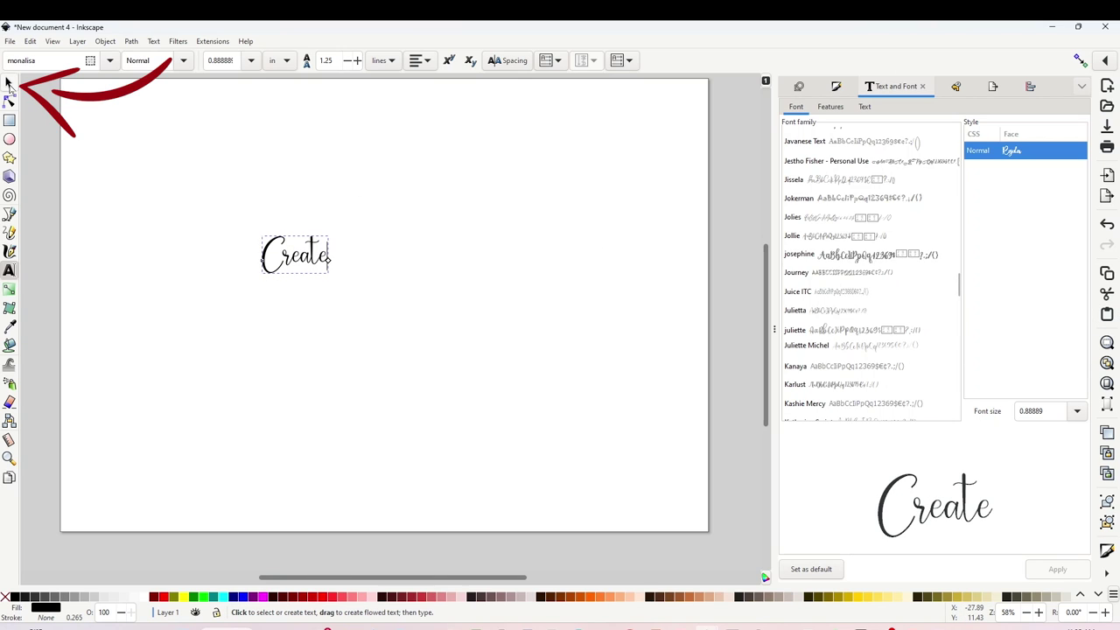
# Scale the Create text up to about 373 mm wide and move it onto the page
pyautogui.click(8, 82)
pyautogui.moveTo(333, 278); pyautogui.dragTo(667, 484)
pyautogui.moveTo(267, 262); pyautogui.dragTo(169, 183)
pyautogui.moveTo(572, 408); pyautogui.dragTo(642, 458)
pyautogui.moveTo(537, 350); pyautogui.dragTo(494, 326)
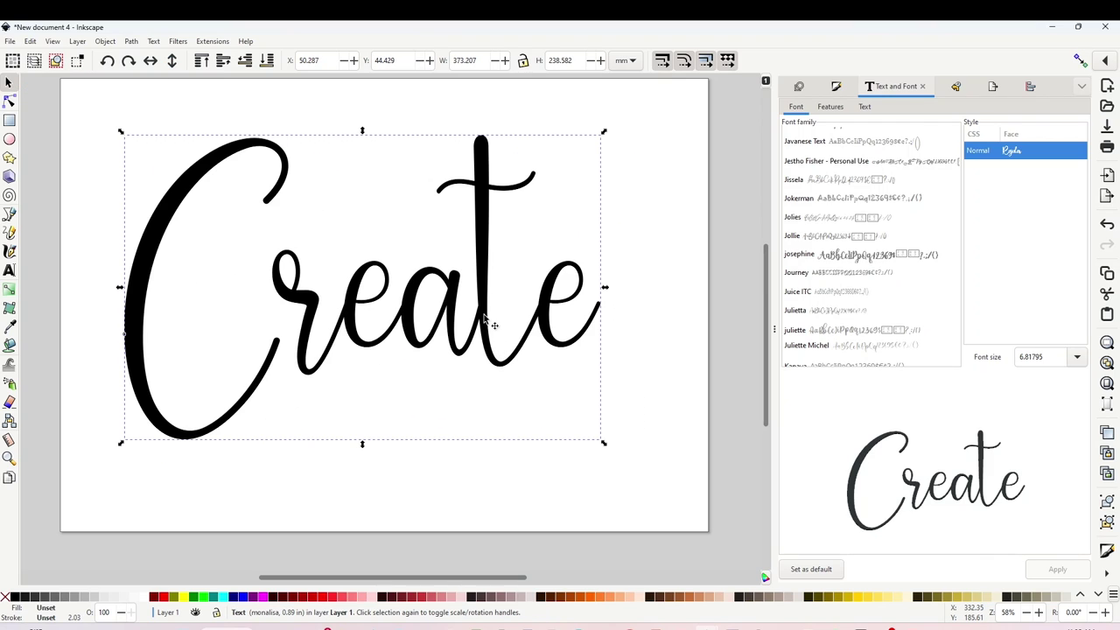
pyautogui.doubleClick(153, 249)
# Open Text and Font for the Create text and preview the Lance Sans and Lovebeat fonts
pyautogui.doubleClick(149, 250)
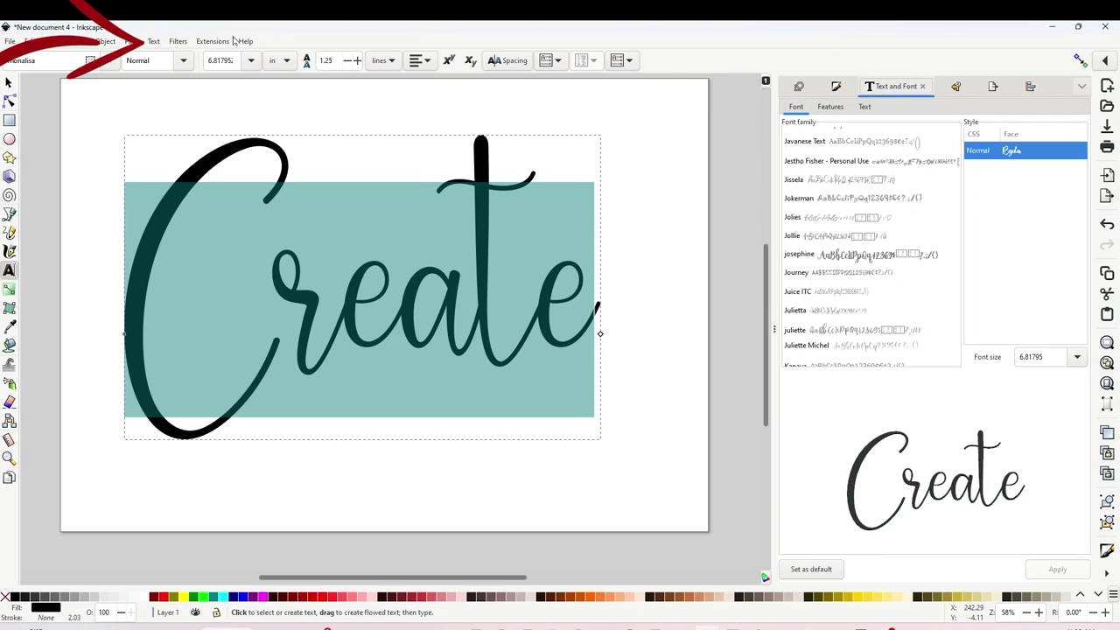
pyautogui.click(154, 42)
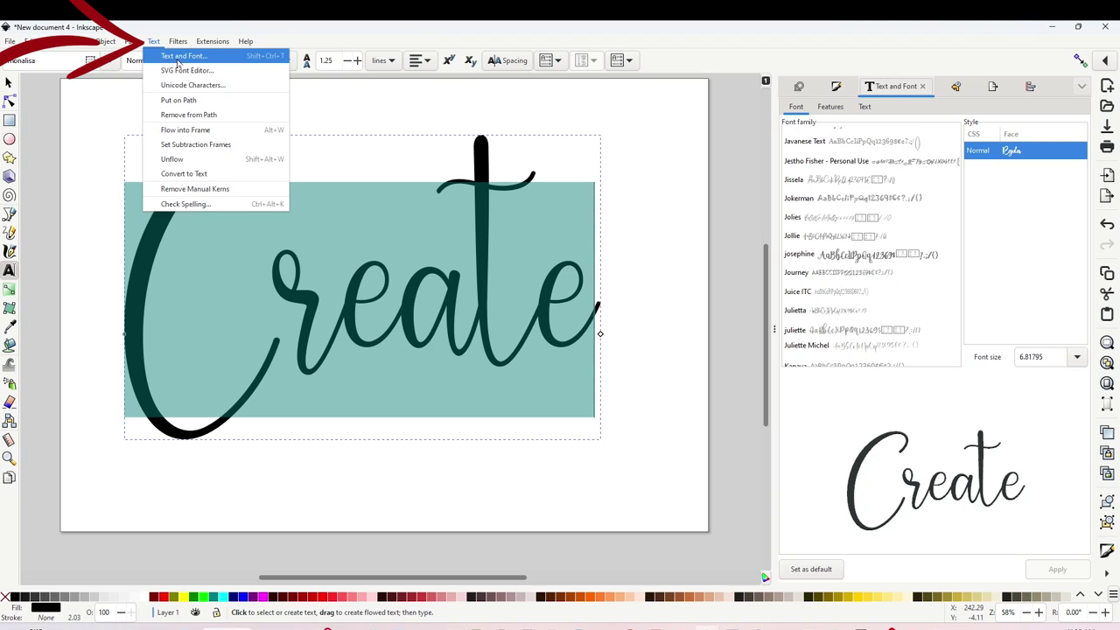
pyautogui.click(180, 58)
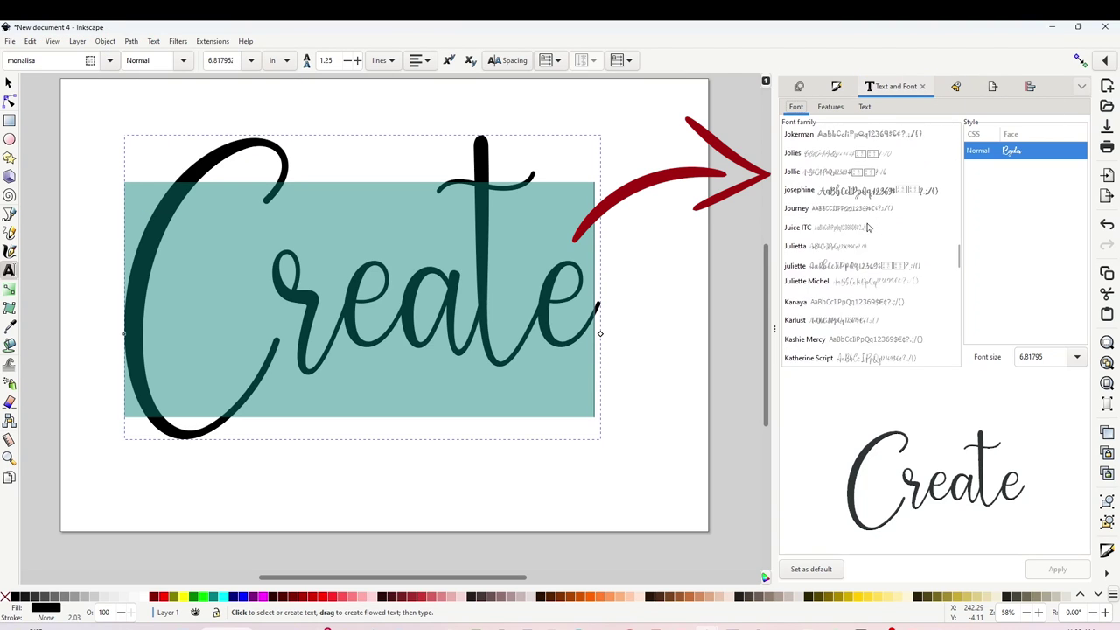
pyautogui.scroll(-4, 867, 226)
pyautogui.scroll(-1, 867, 226)
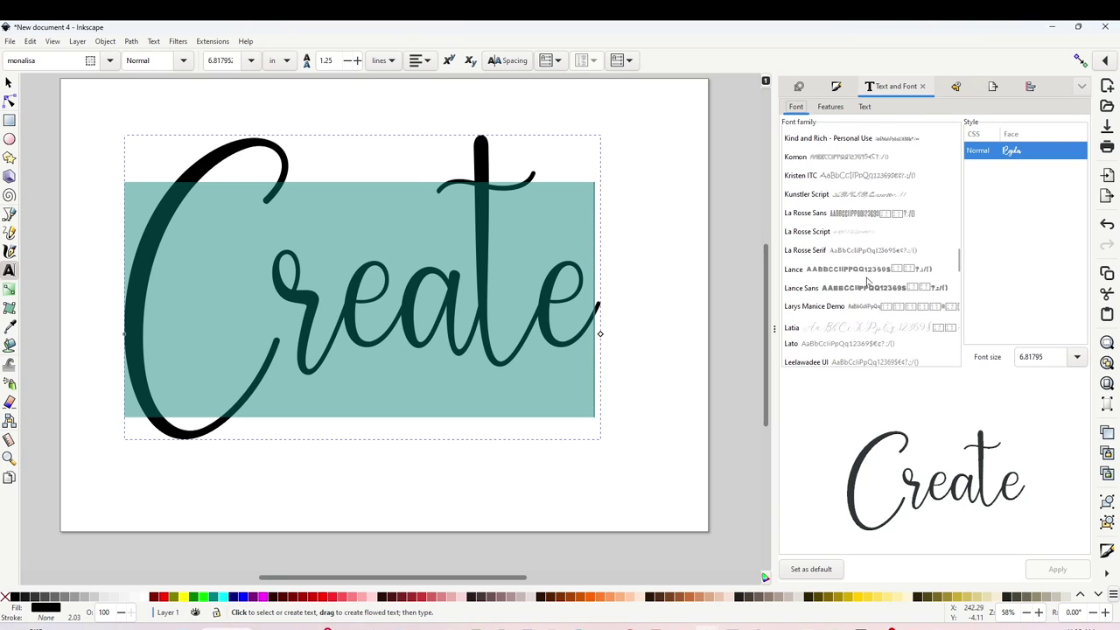
pyautogui.click(855, 290)
pyautogui.scroll(-5, 874, 279)
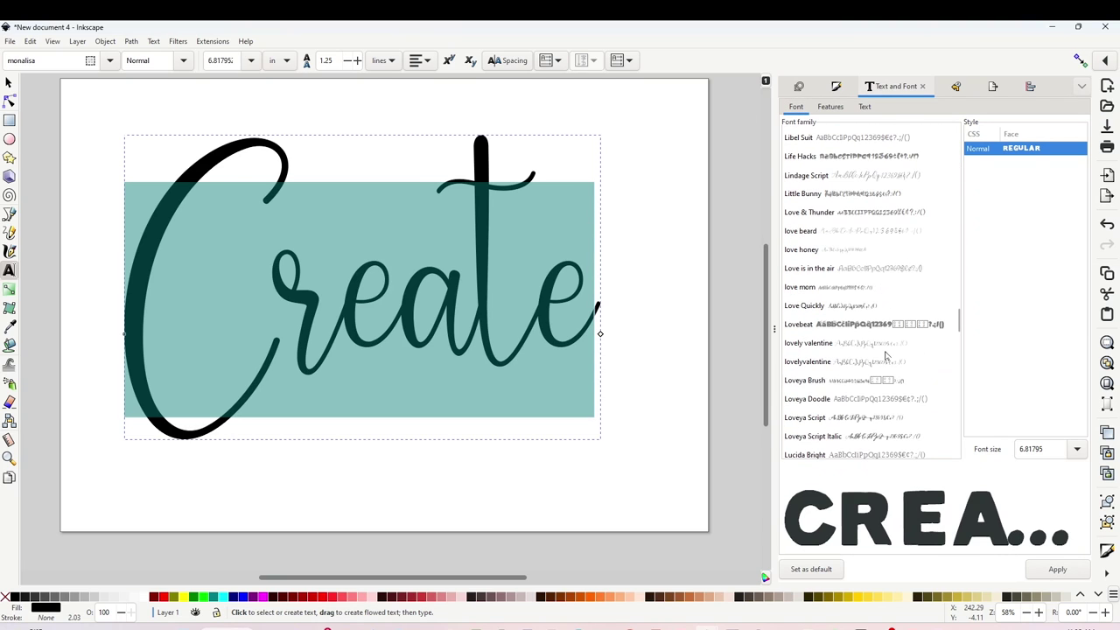
pyautogui.click(882, 328)
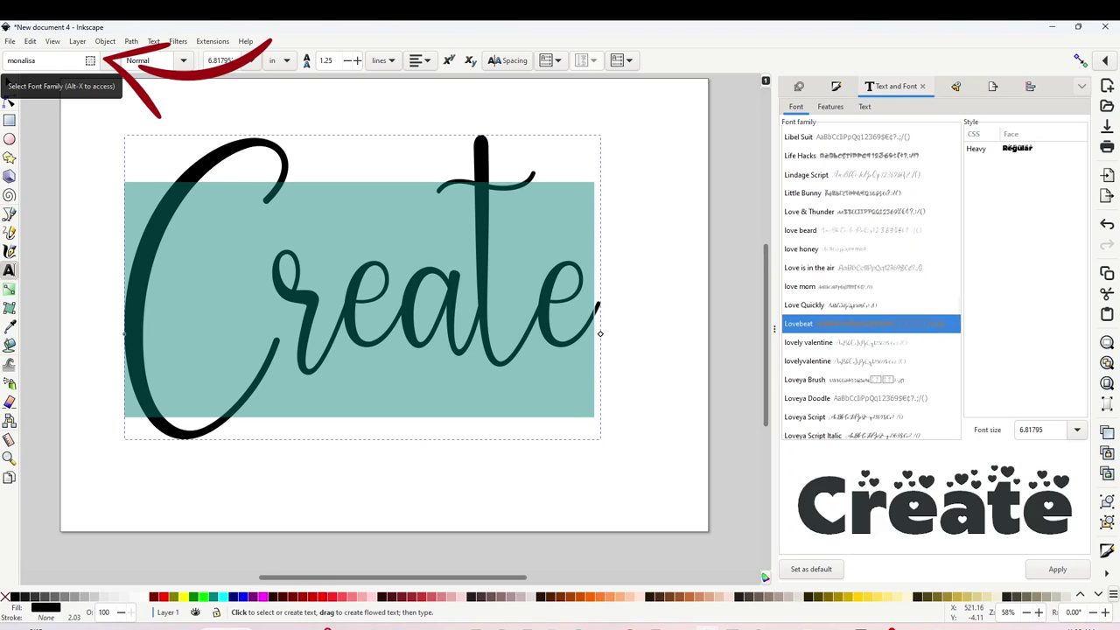
# Search 'ar' in the font family field and apply the ardilla font
pyautogui.doubleClick(26, 61)
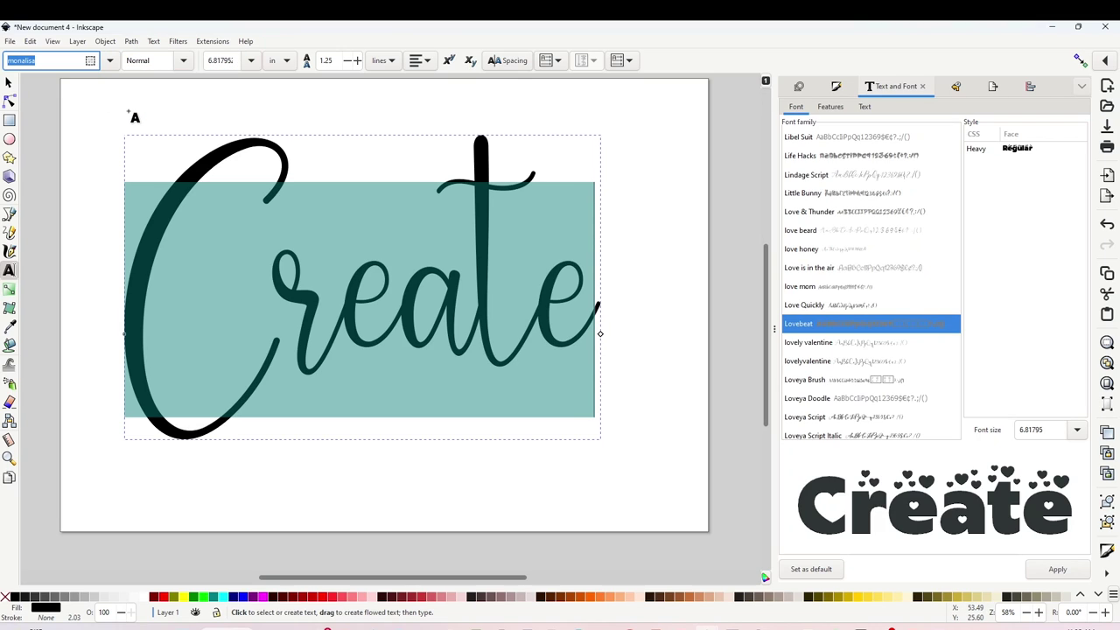
pyautogui.write('a')
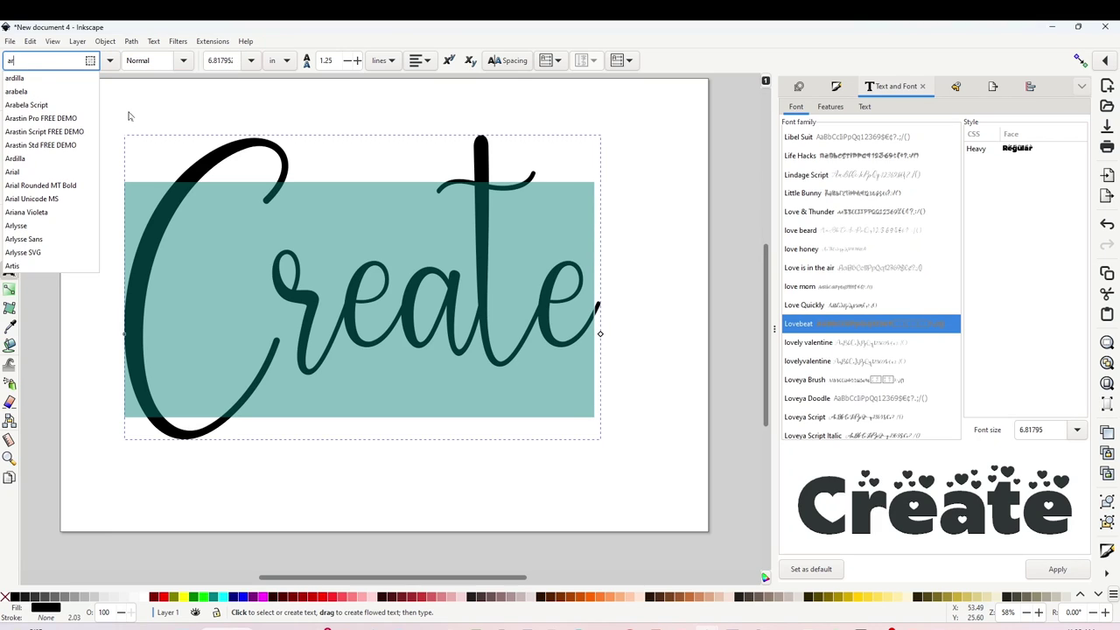
pyautogui.write('r')
pyautogui.click(26, 78)
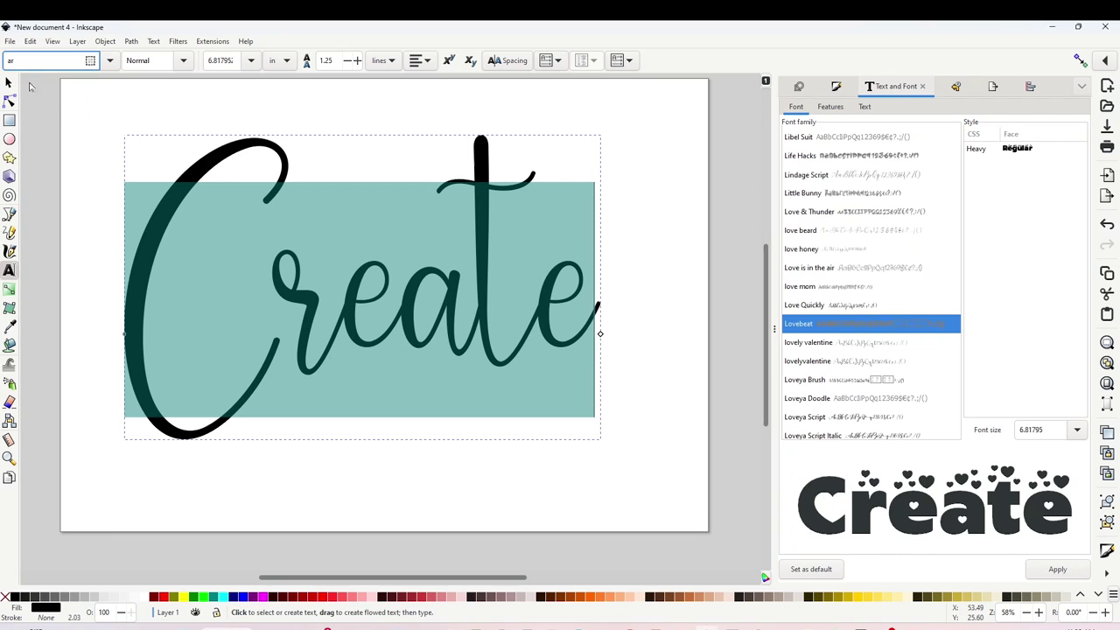
pyautogui.click(7, 83)
# Reposition the Create text and enlarge it to about 389 × 219 mm
pyautogui.moveTo(461, 297); pyautogui.dragTo(465, 337)
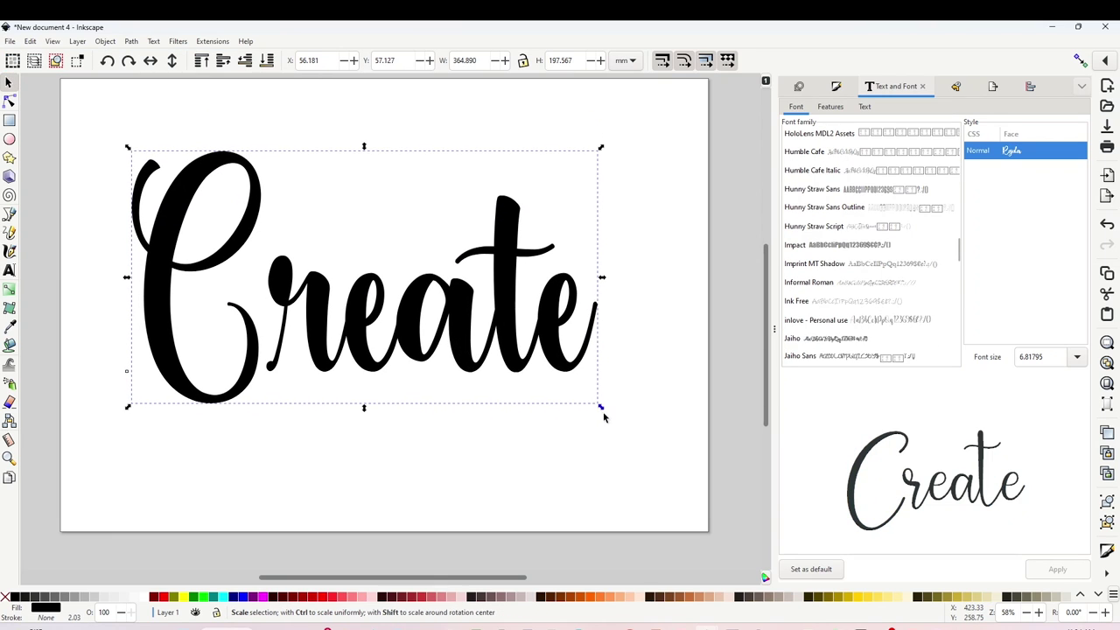
pyautogui.moveTo(600, 407); pyautogui.dragTo(632, 438)
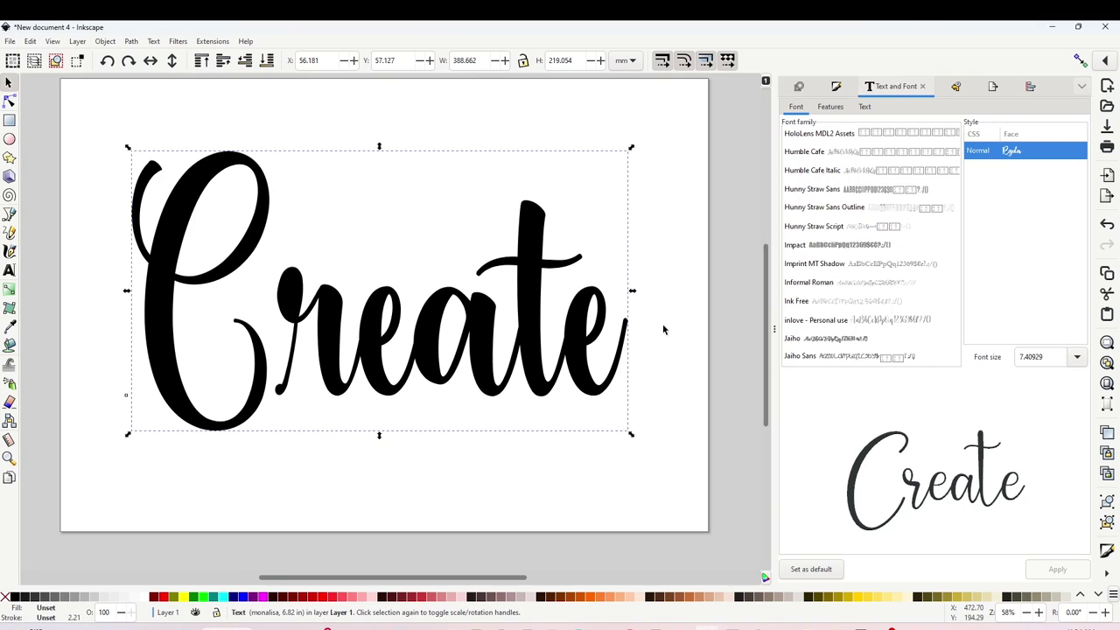
pyautogui.moveTo(580, 358); pyautogui.dragTo(576, 346)
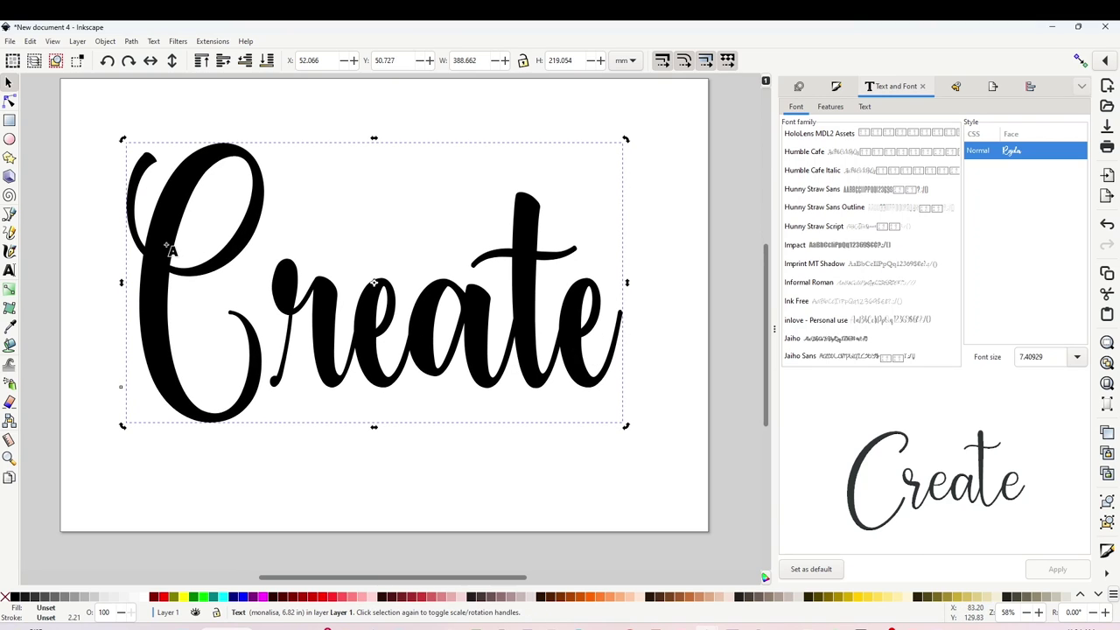
pyautogui.press('t')
pyautogui.hotkey('ctrl', 'a')
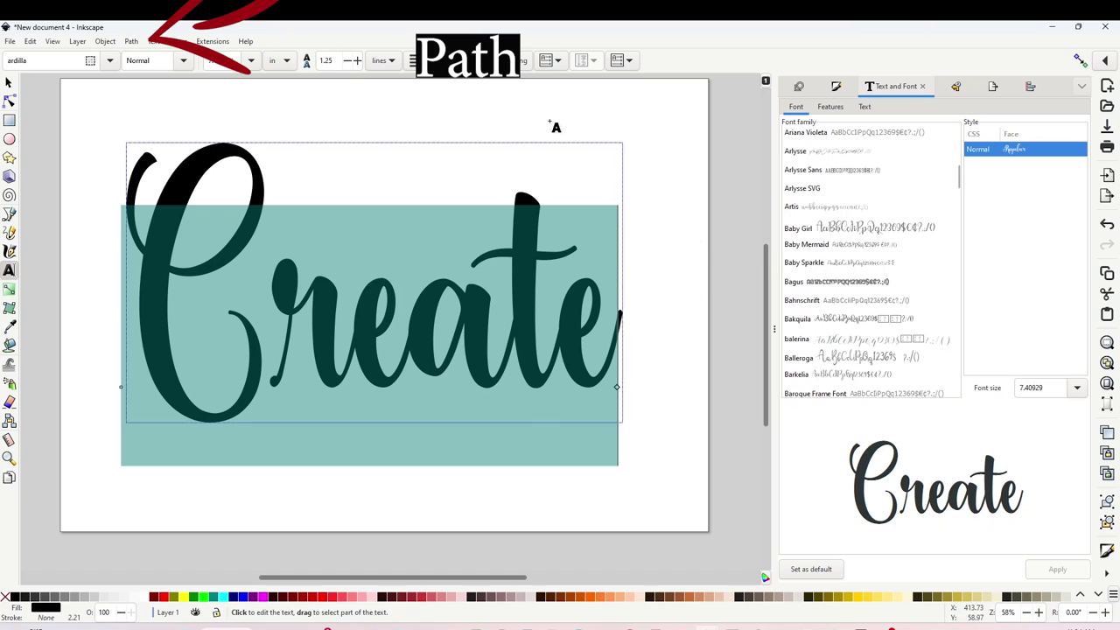
# Convert Create to a path, ungroup the letters, union them into one 284-node path, and nudge it down
pyautogui.click(131, 42)
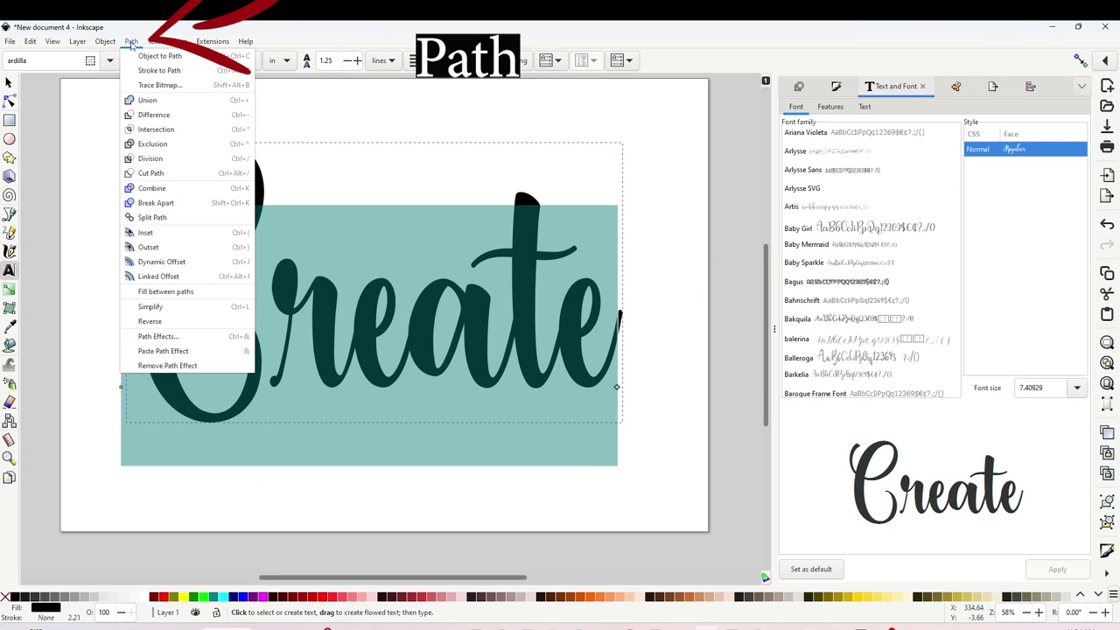
pyautogui.click(166, 56)
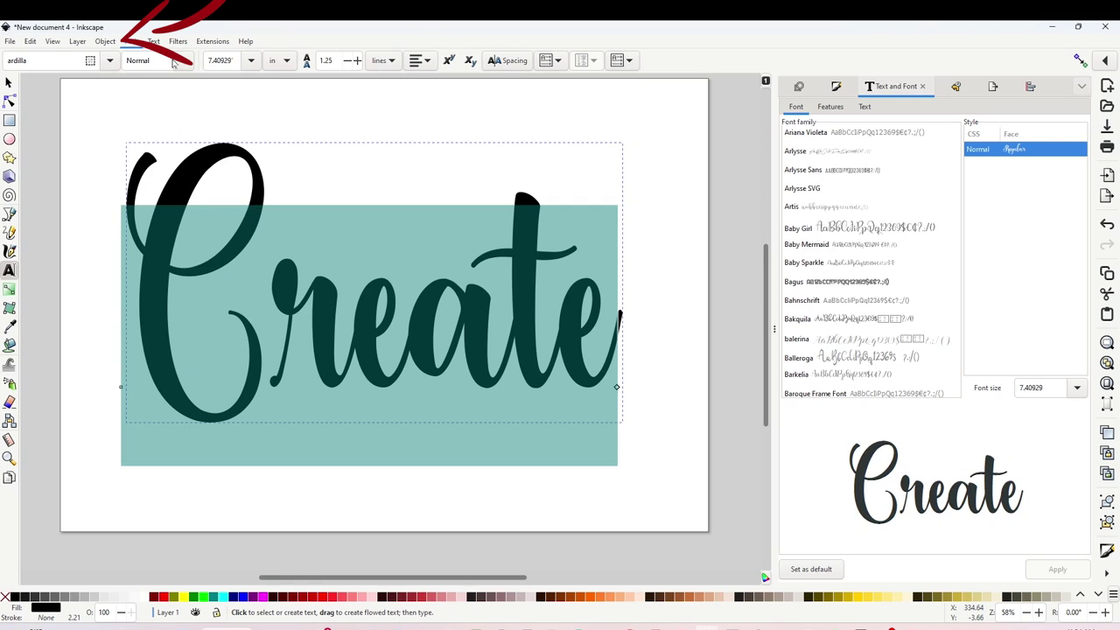
pyautogui.click(105, 42)
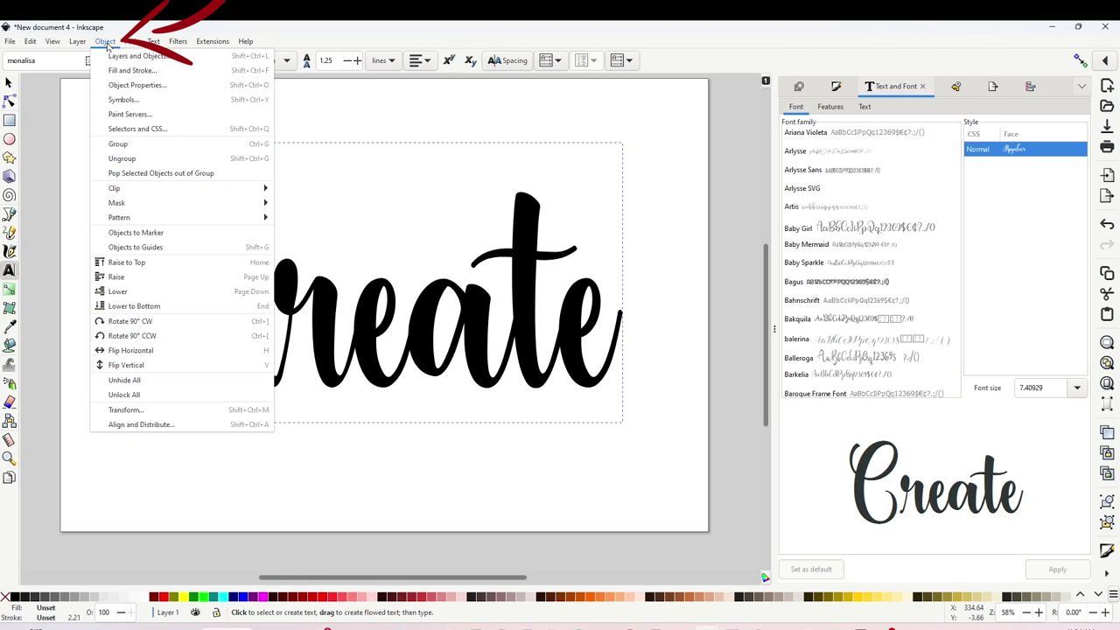
pyautogui.click(122, 159)
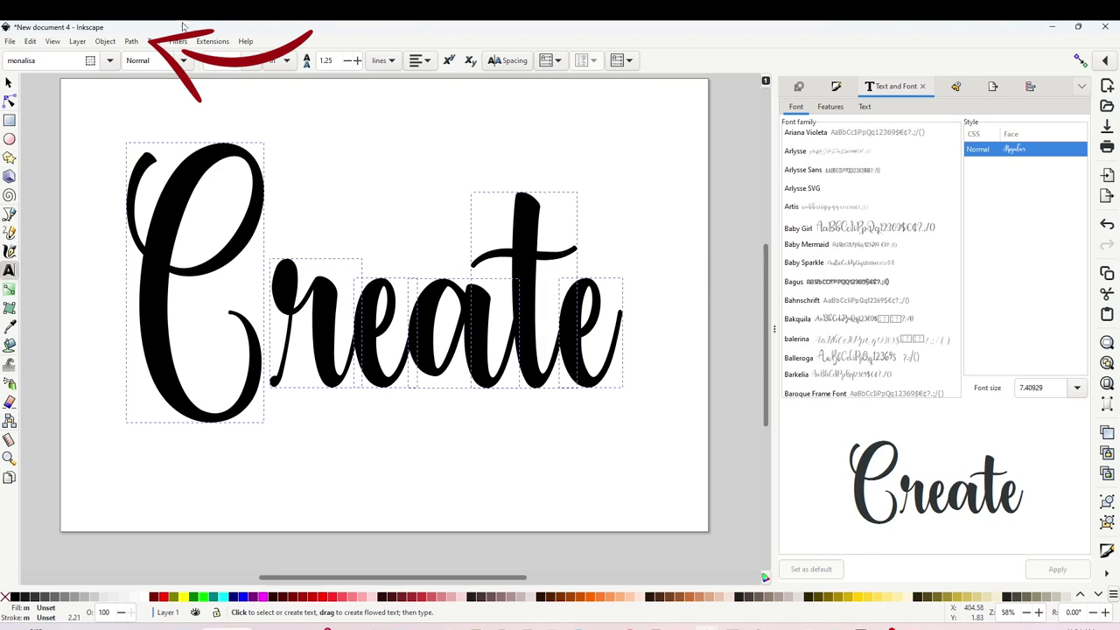
pyautogui.click(130, 42)
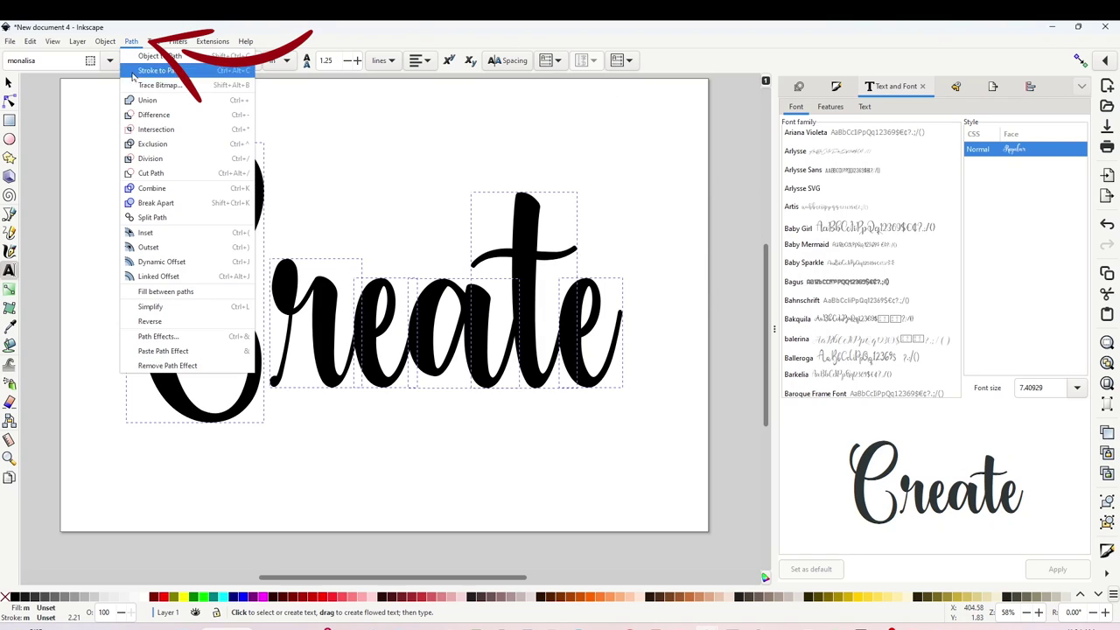
pyautogui.click(161, 105)
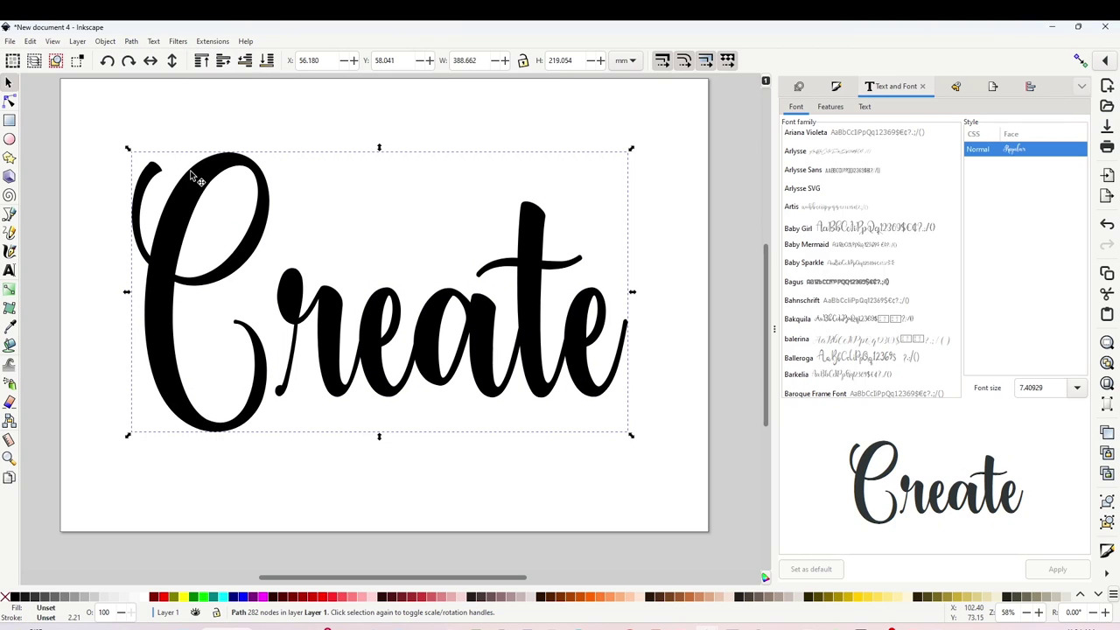
pyautogui.press('n')
pyautogui.press('s')
pyautogui.moveTo(231, 175); pyautogui.dragTo(233, 187)
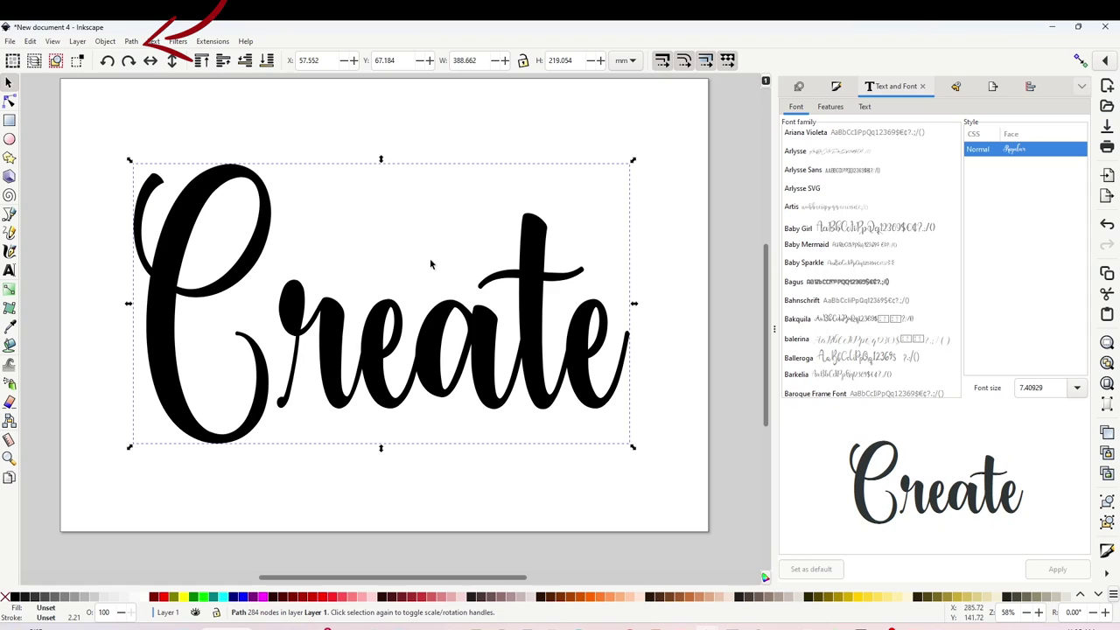
# Create a linked offset of the Create path and fill it green
pyautogui.click(132, 43)
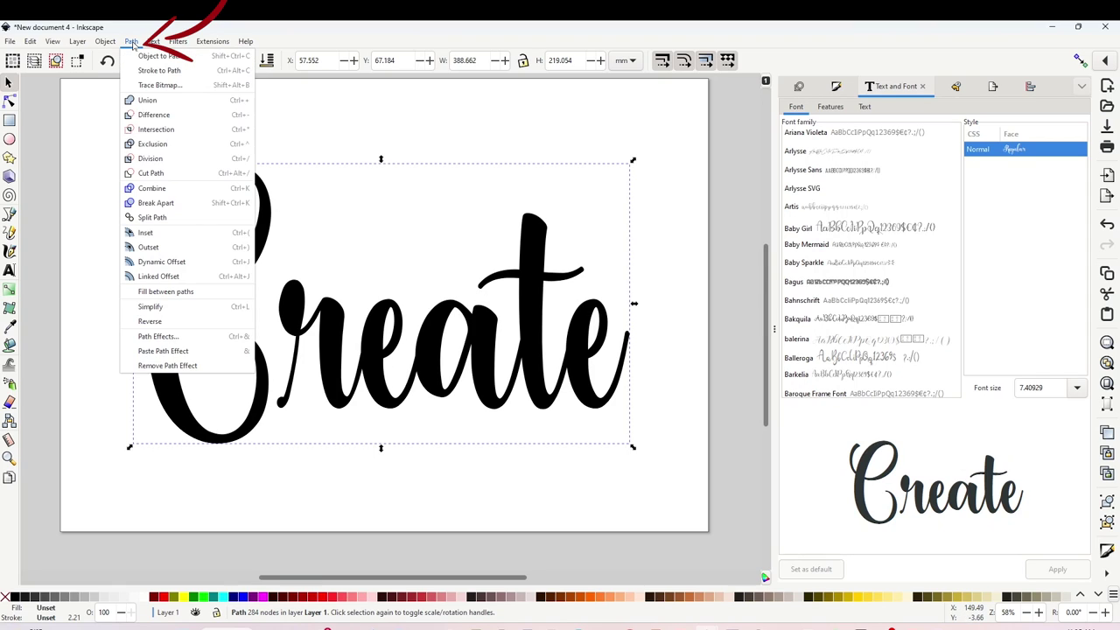
pyautogui.click(170, 276)
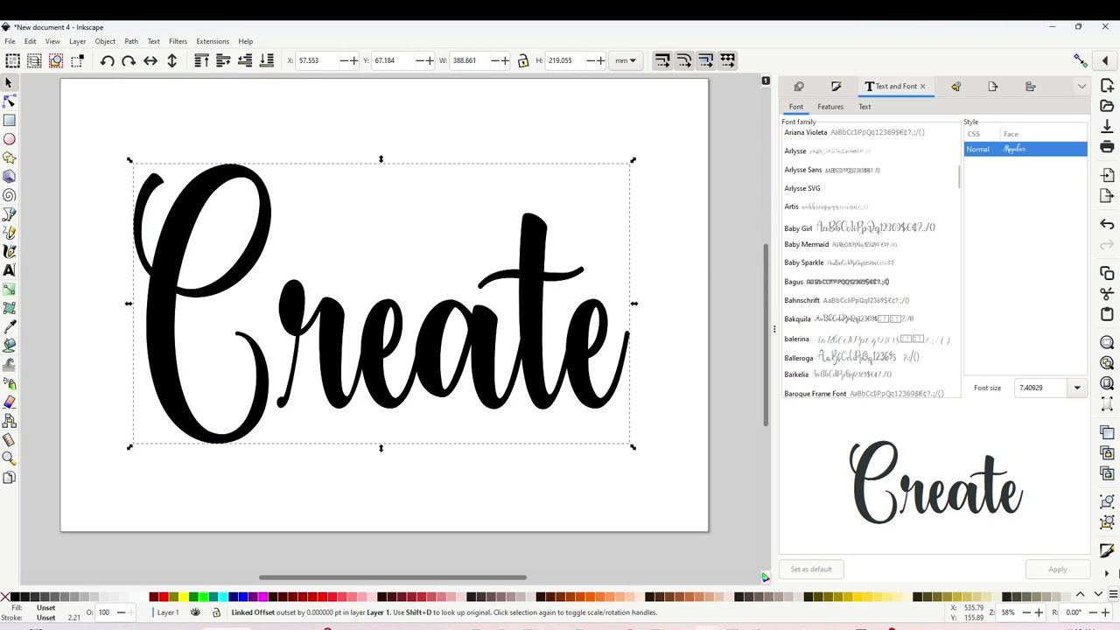
pyautogui.click(1100, 597)
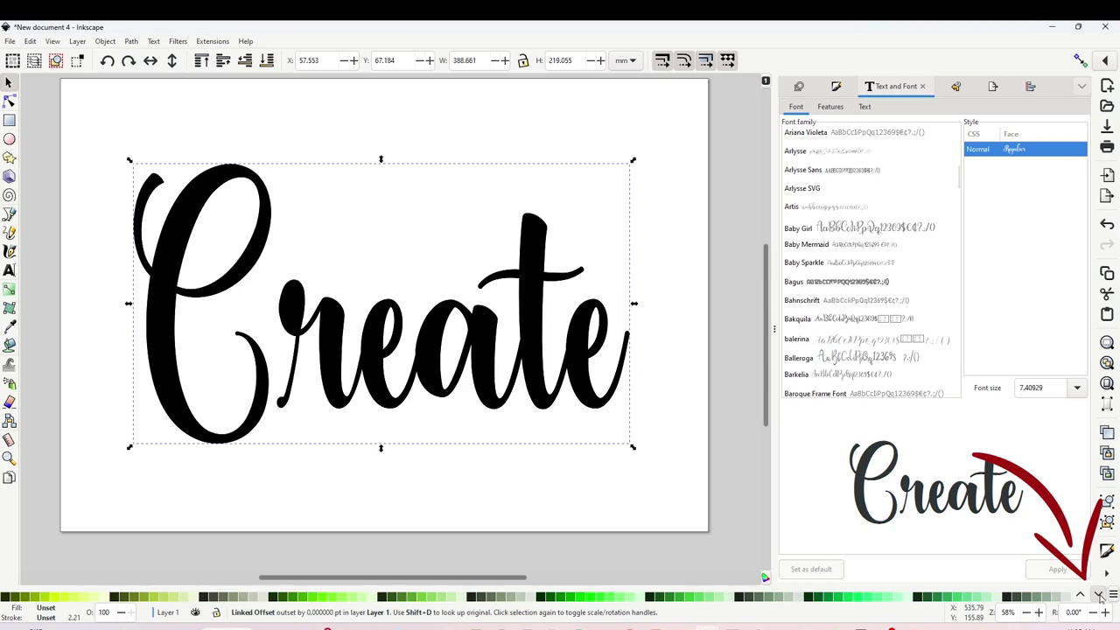
pyautogui.click(960, 600)
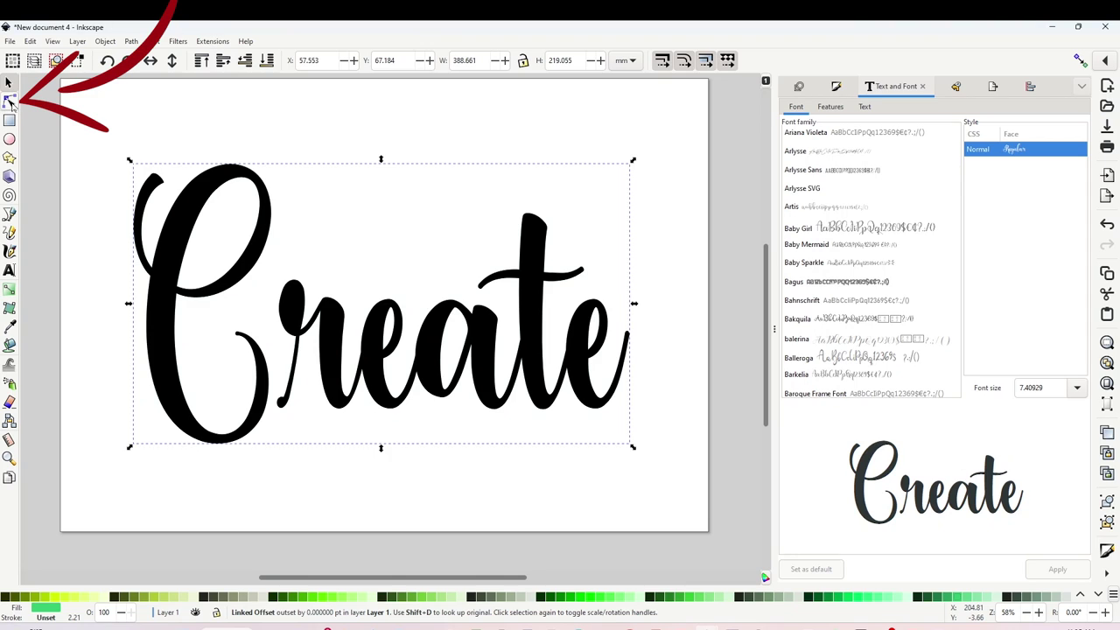
# Nudge the linked offset slightly and zoom in on the top of the C
pyautogui.click(10, 102)
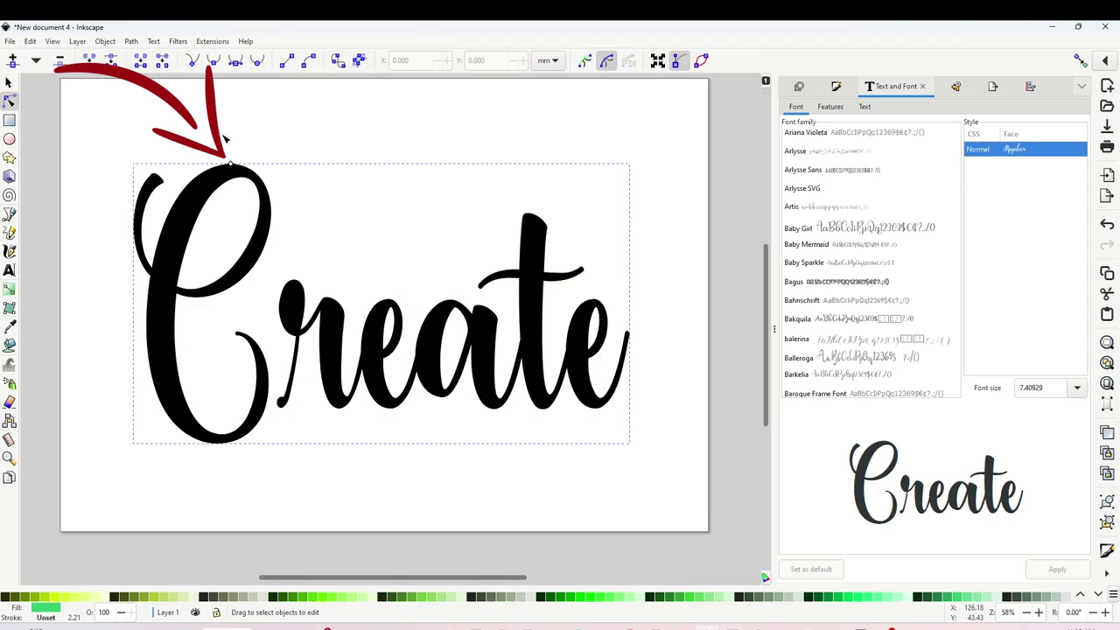
pyautogui.moveTo(231, 164); pyautogui.dragTo(234, 168)
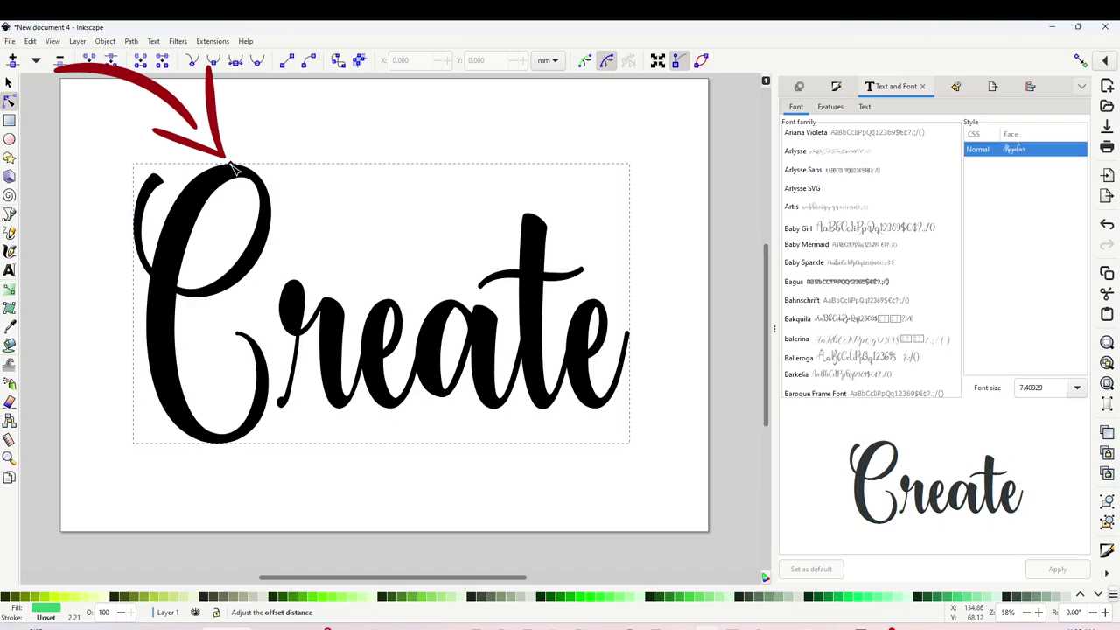
pyautogui.click(8, 458)
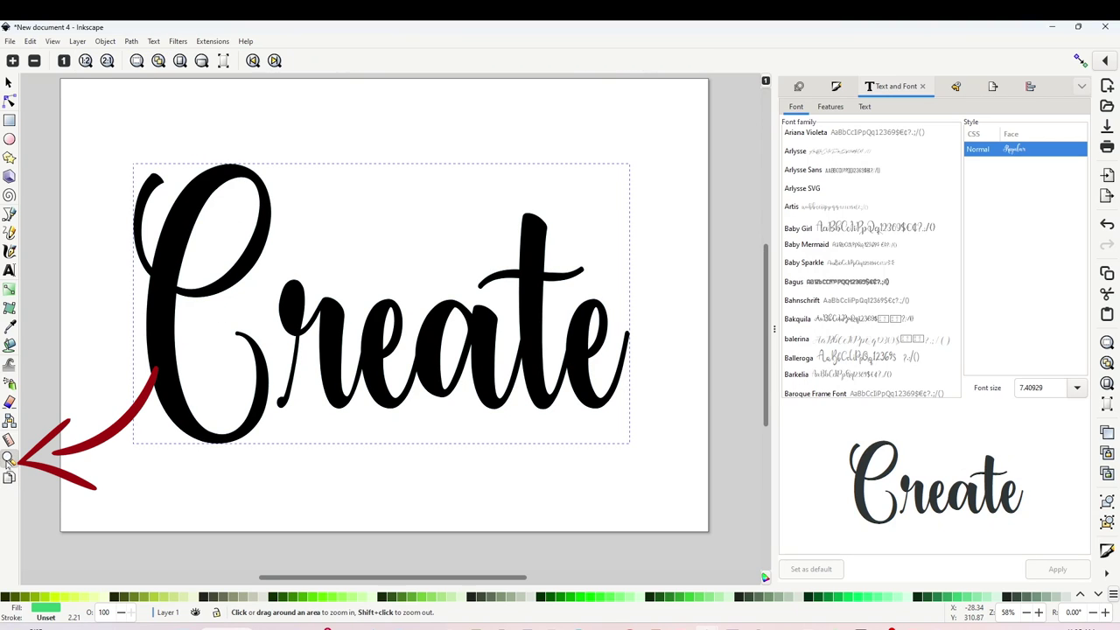
pyautogui.click(230, 164)
pyautogui.click(230, 163)
pyautogui.click(230, 162)
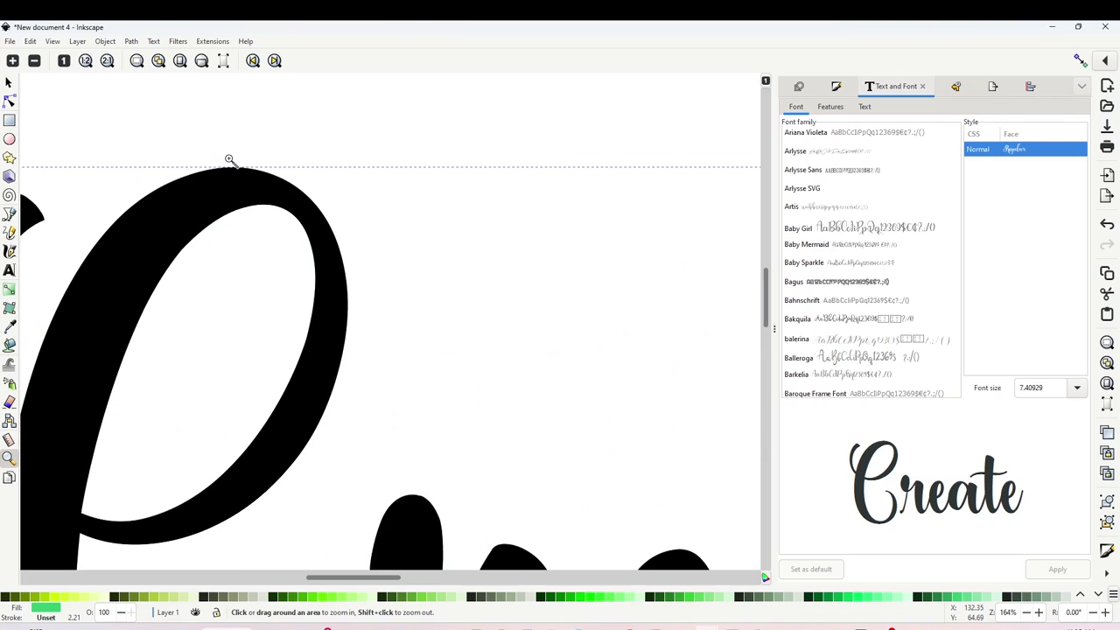
pyautogui.click(230, 161)
pyautogui.click(230, 160)
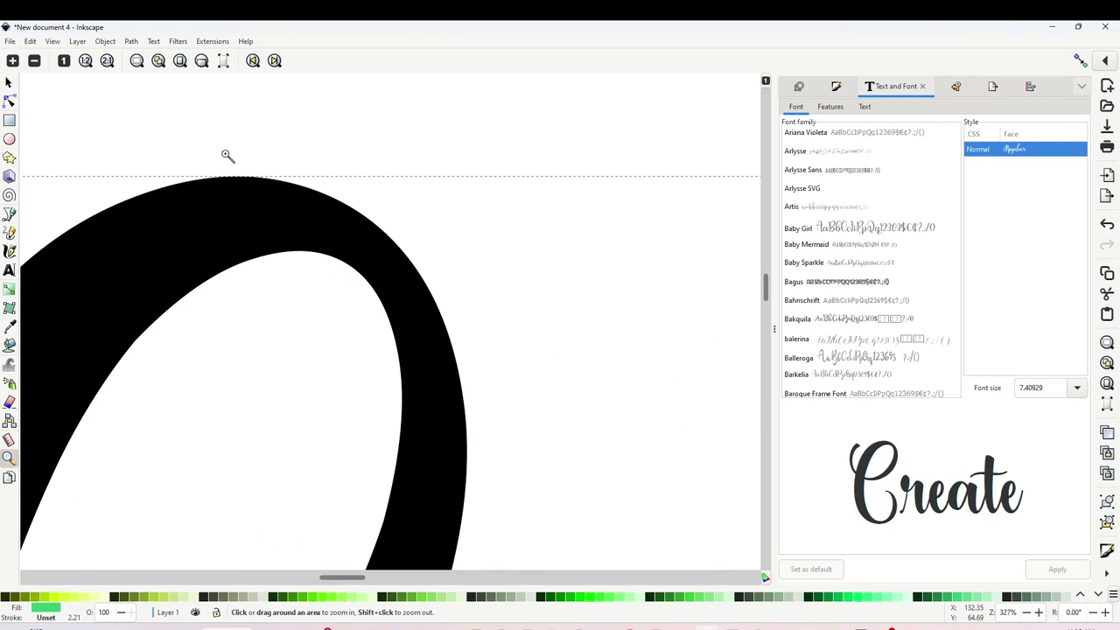
# Expand the green offset into a thick border around every letter, then zoom out to the page
pyautogui.click(9, 101)
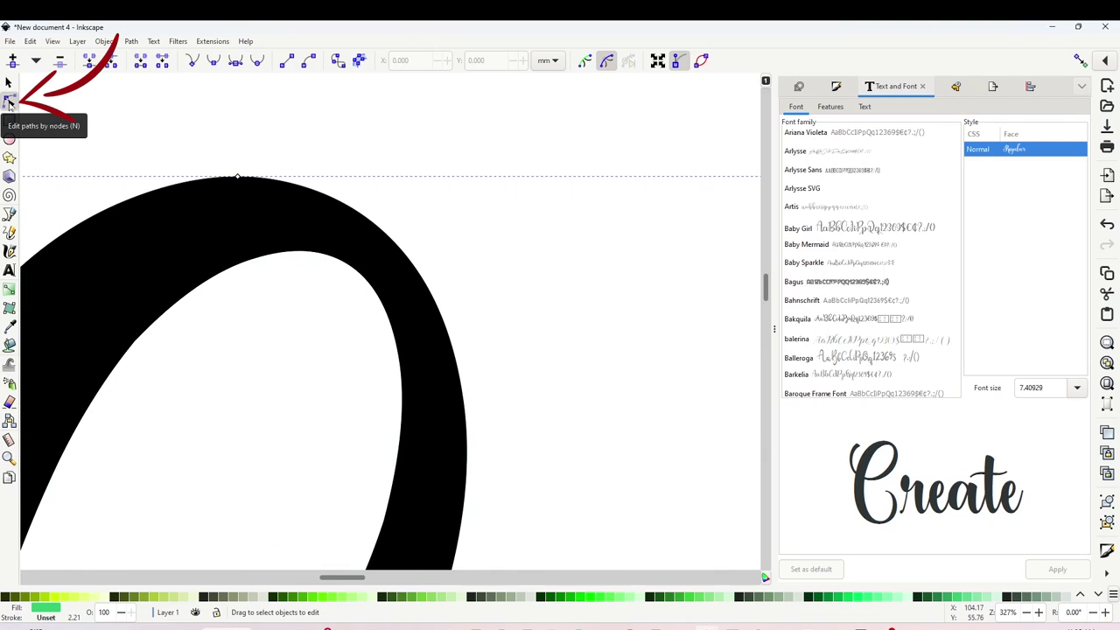
pyautogui.click(240, 180)
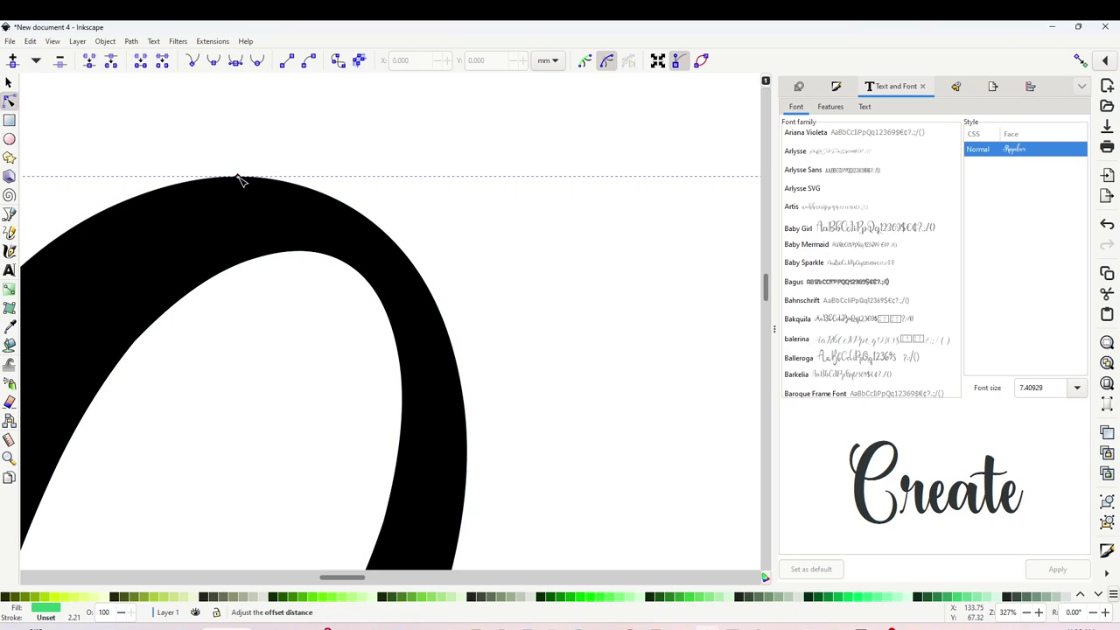
pyautogui.moveTo(238, 174); pyautogui.dragTo(248, 145)
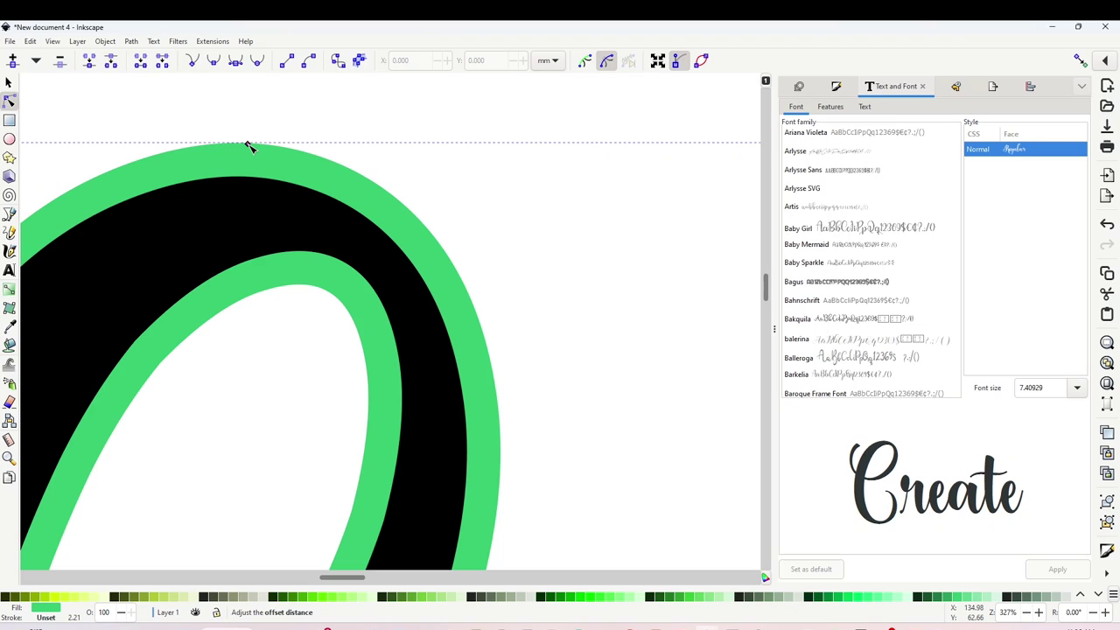
pyautogui.moveTo(249, 147); pyautogui.dragTo(276, 117)
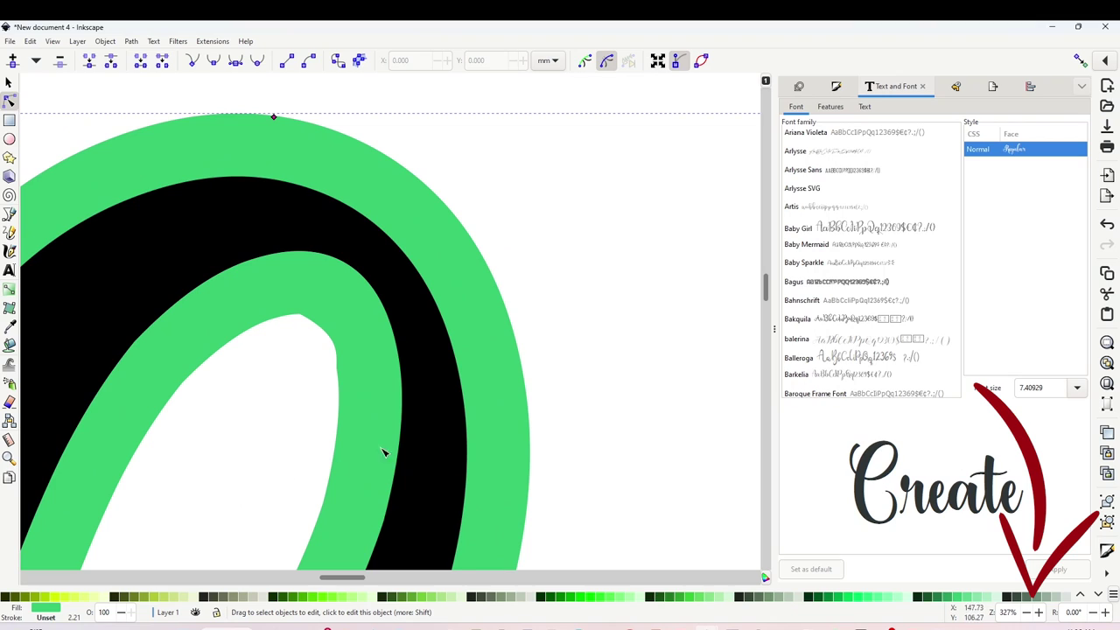
pyautogui.click(1026, 613)
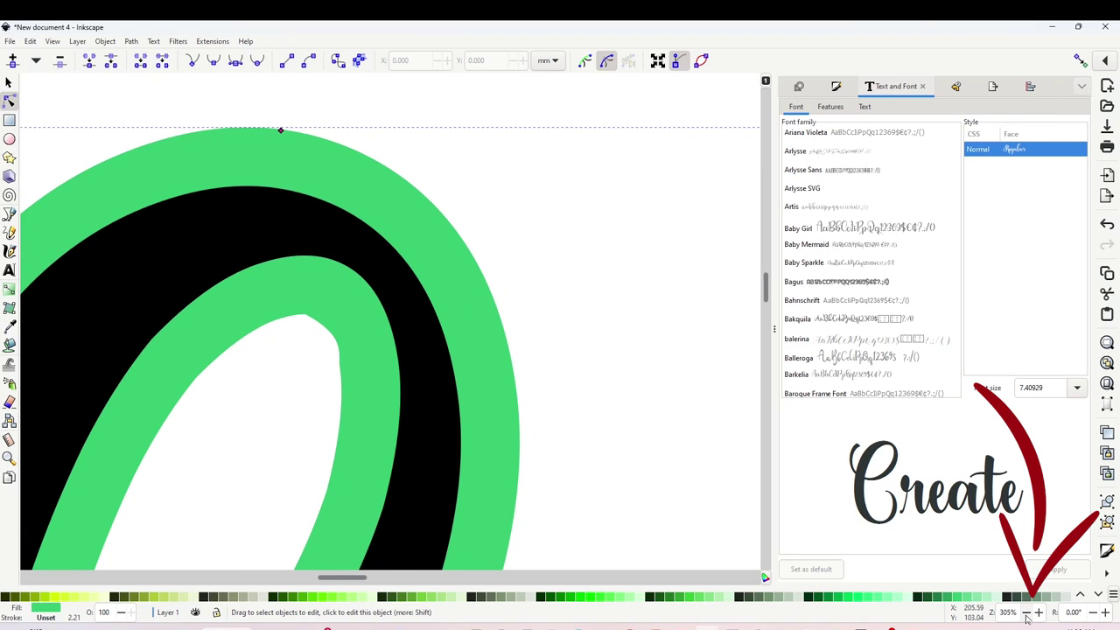
pyautogui.click(1026, 613)
pyautogui.click(1026, 612)
pyautogui.click(1026, 612)
pyautogui.click(1026, 613)
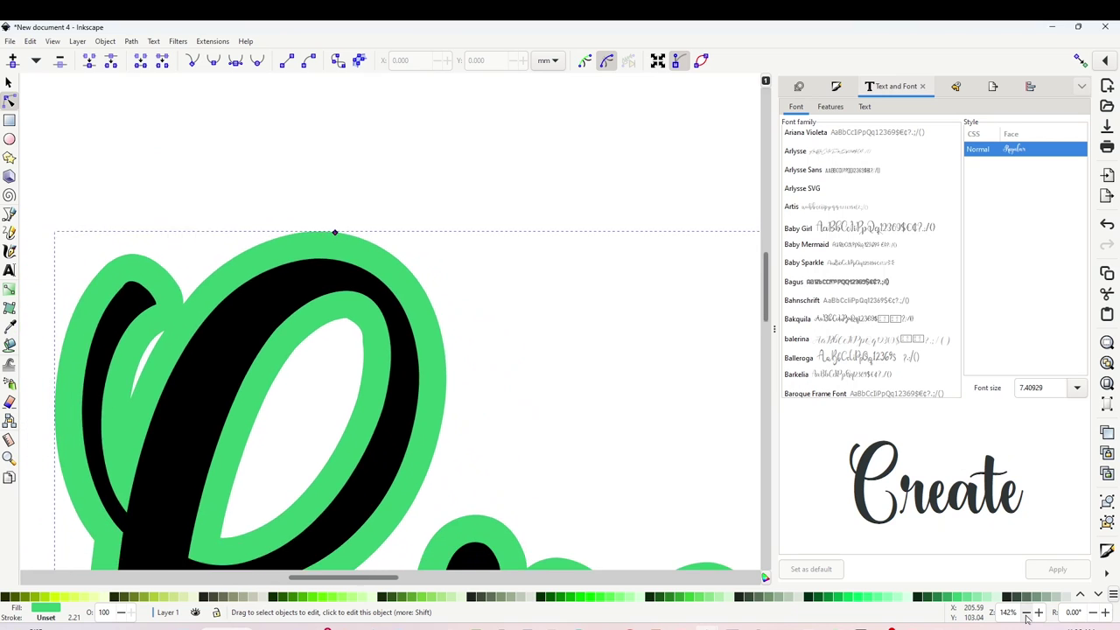
pyautogui.click(1027, 612)
pyautogui.click(1027, 612)
pyautogui.moveTo(442, 577); pyautogui.dragTo(482, 578)
pyautogui.click(1026, 612)
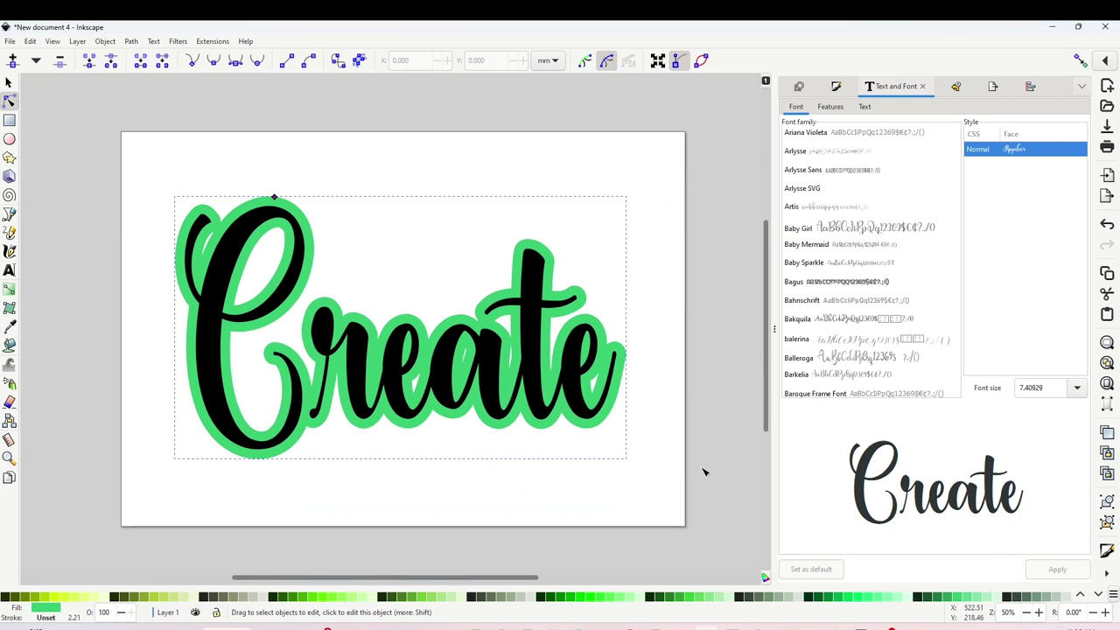
# Select the green outline and create a linked offset of it
pyautogui.press('Escape')
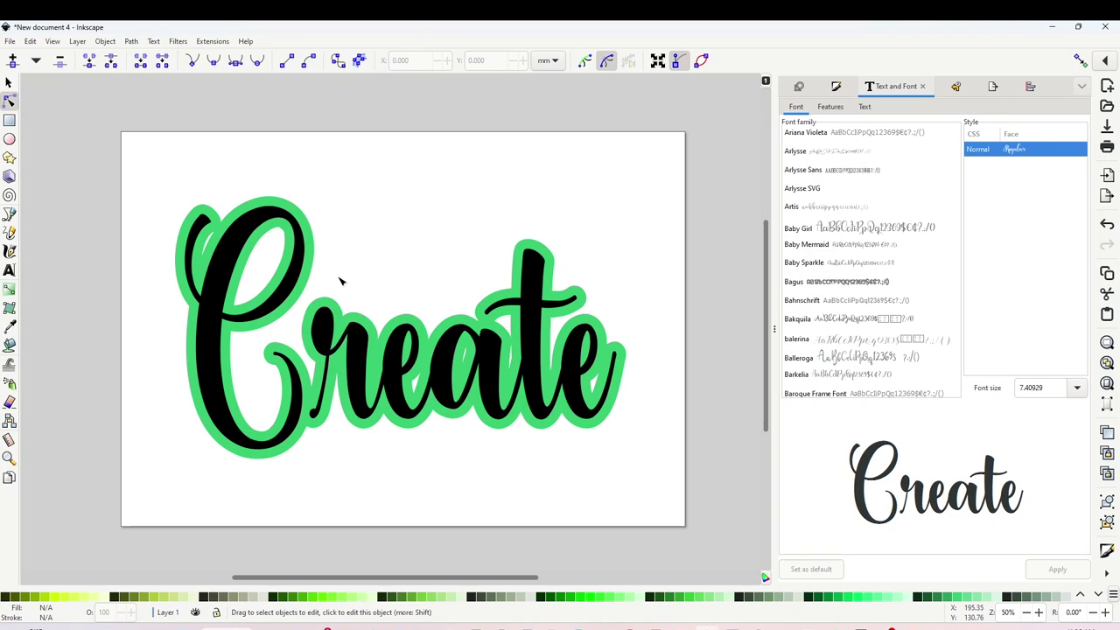
pyautogui.click(274, 201)
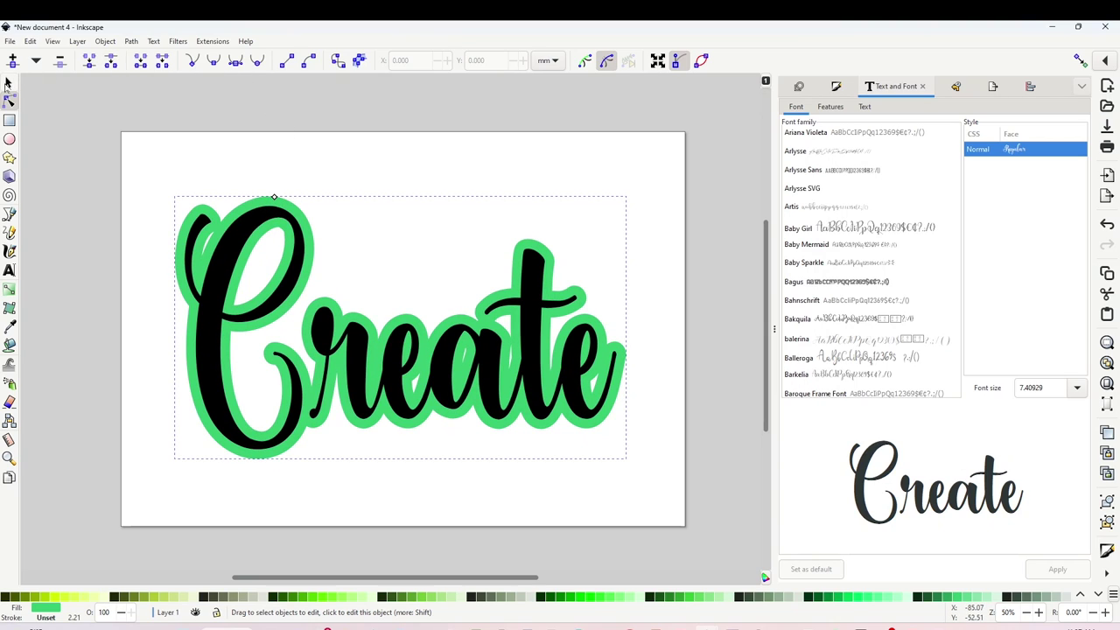
pyautogui.click(8, 82)
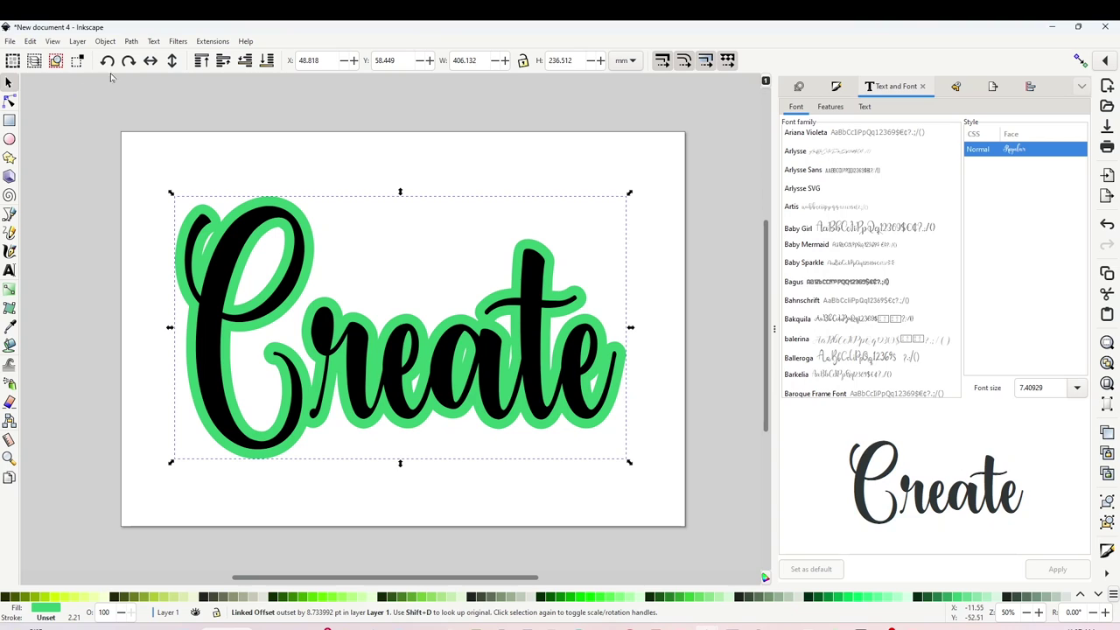
pyautogui.click(131, 42)
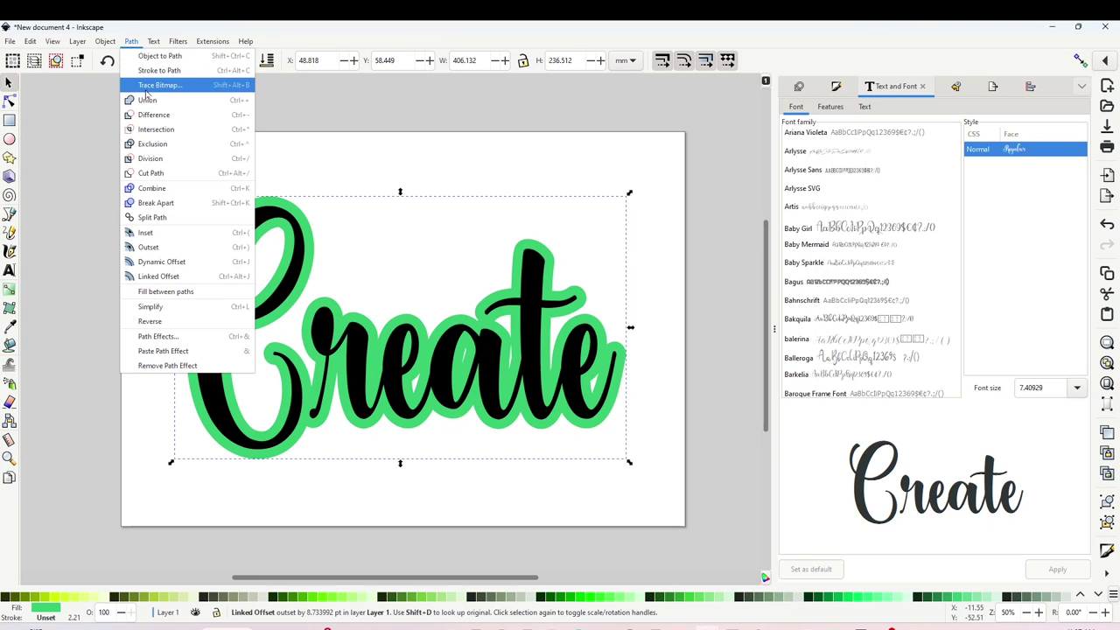
pyautogui.click(188, 277)
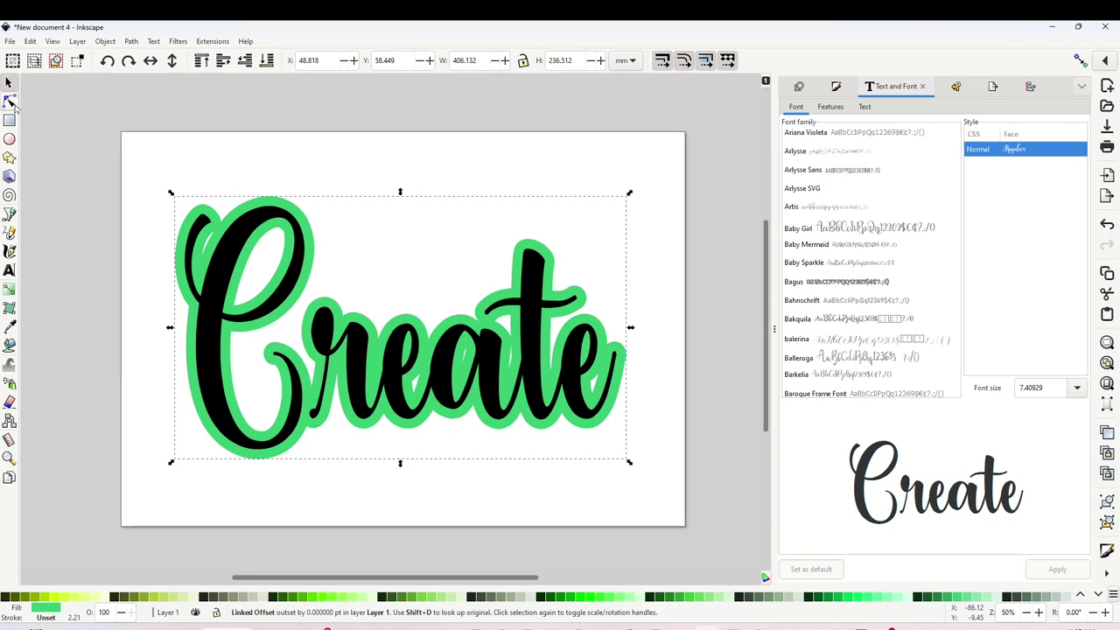
# Color the new offset pink and expand it beyond the green border
pyautogui.click(9, 102)
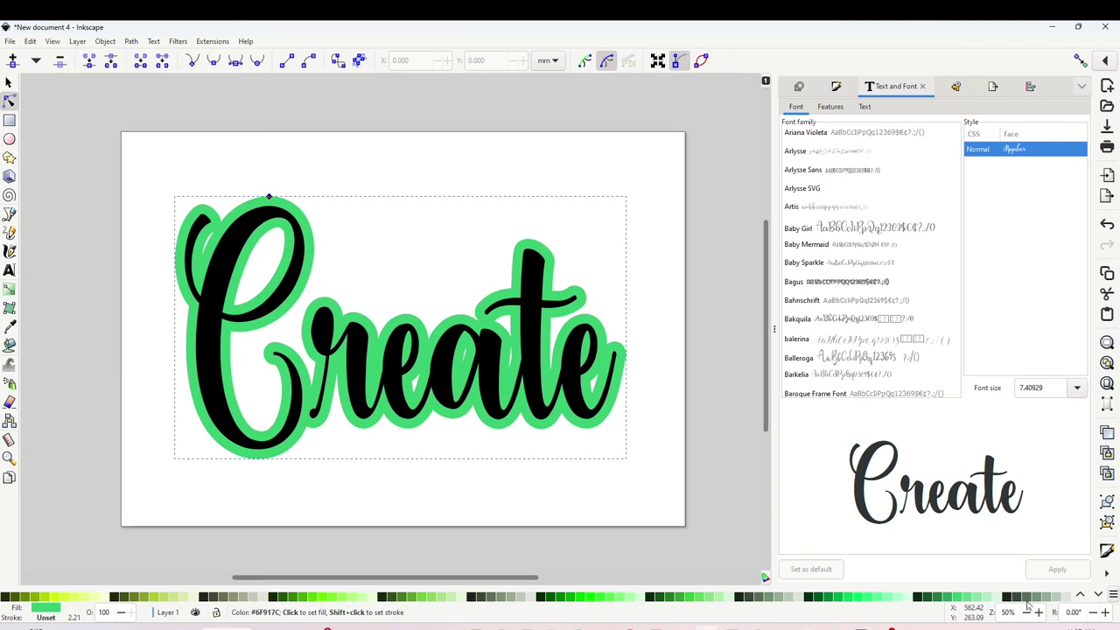
pyautogui.click(1098, 595)
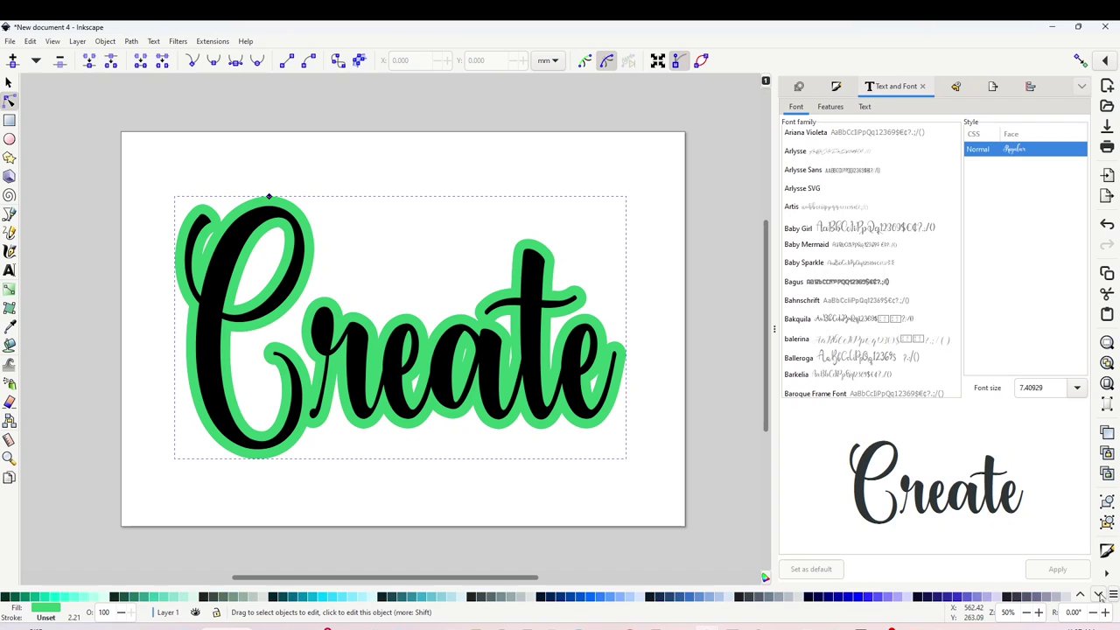
pyautogui.click(1098, 595)
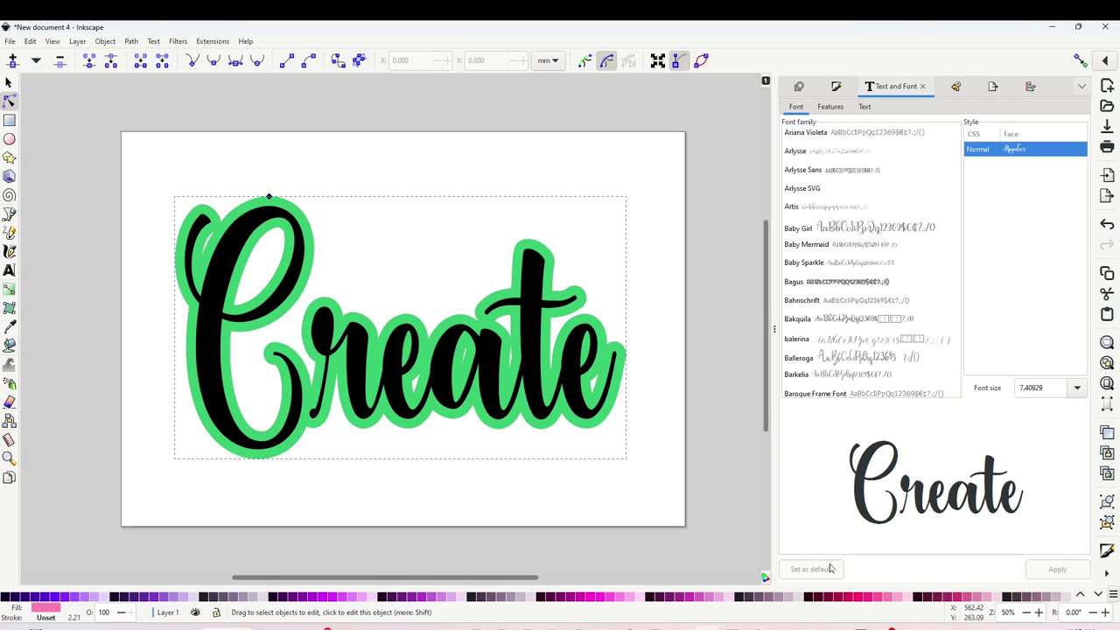
pyautogui.moveTo(269, 196); pyautogui.dragTo(276, 186)
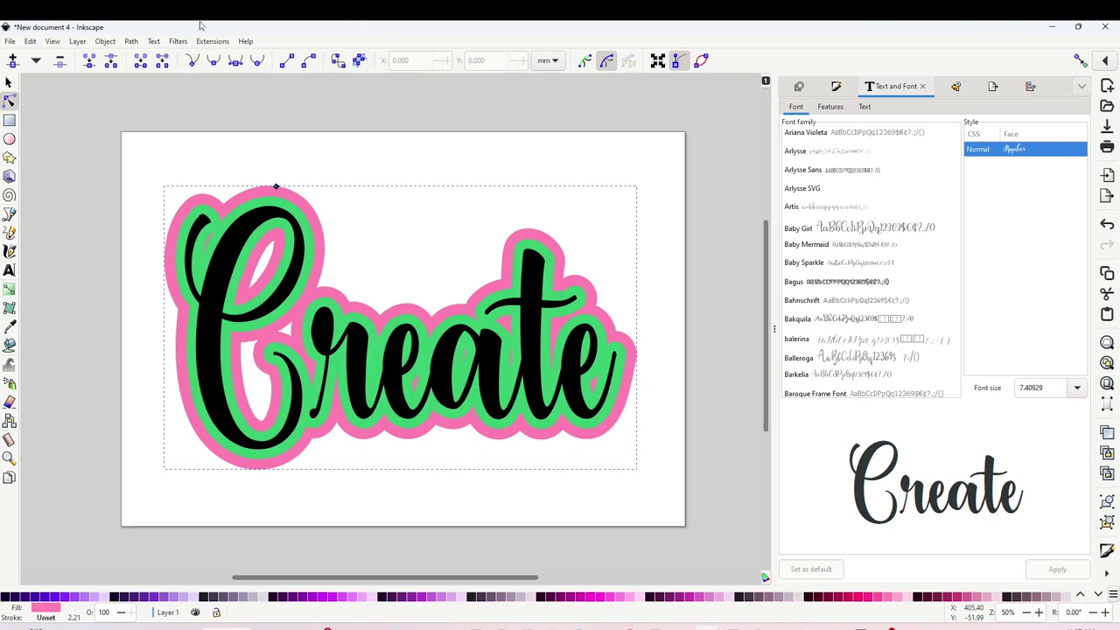
pyautogui.press('s')
pyautogui.click(632, 517)
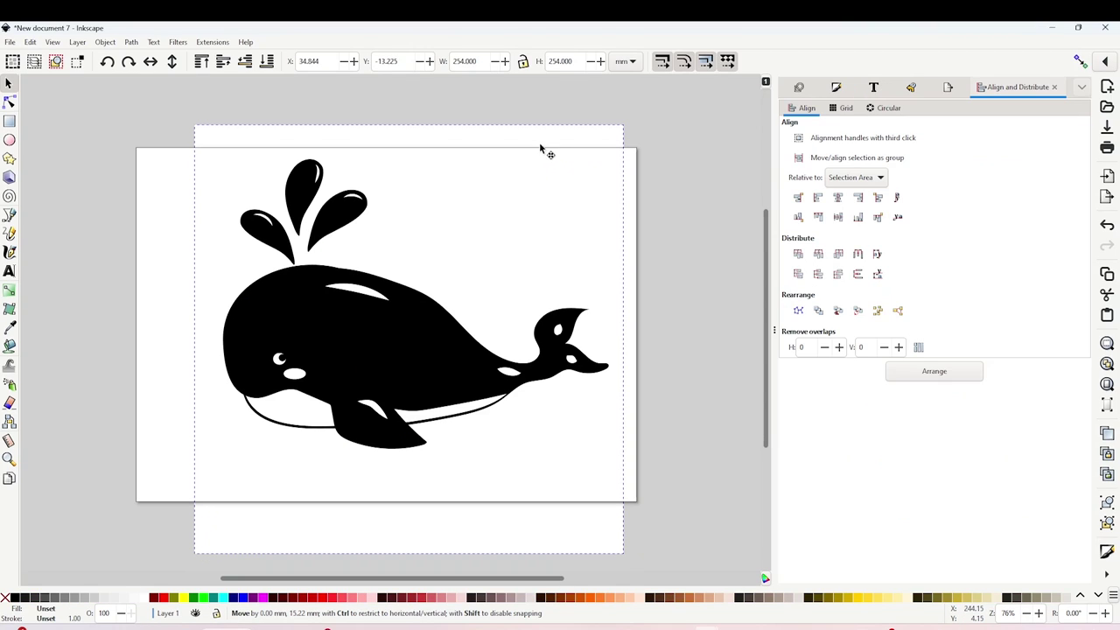
# Drag the 3000 × 3000 whale image so it sits centred across the page
pyautogui.moveTo(539, 142); pyautogui.dragTo(495, 239)
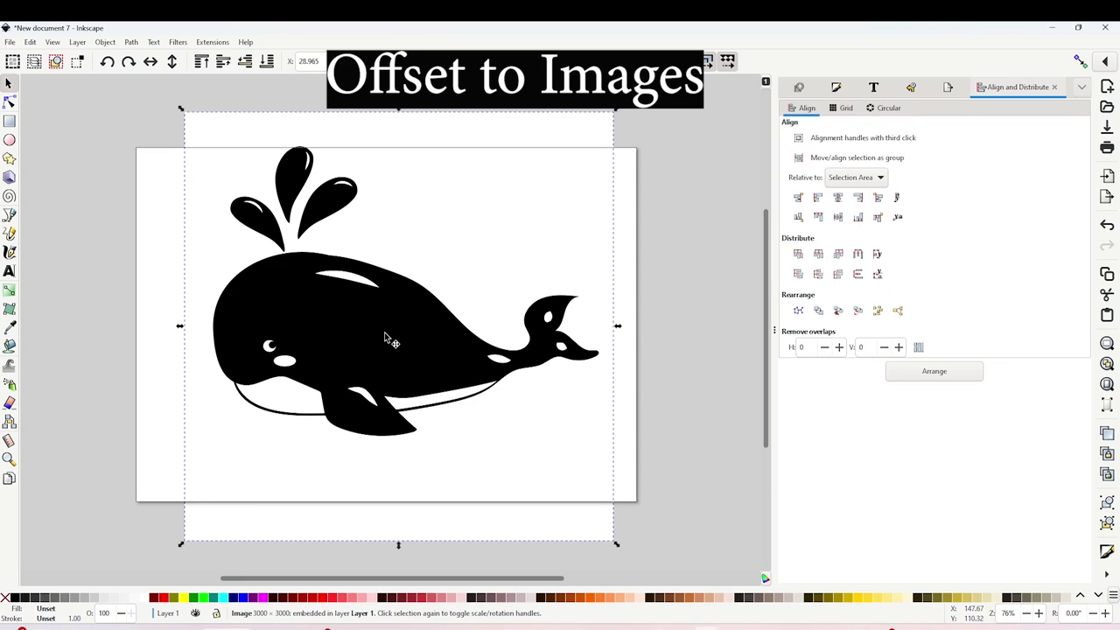
pyautogui.moveTo(384, 332); pyautogui.dragTo(380, 359)
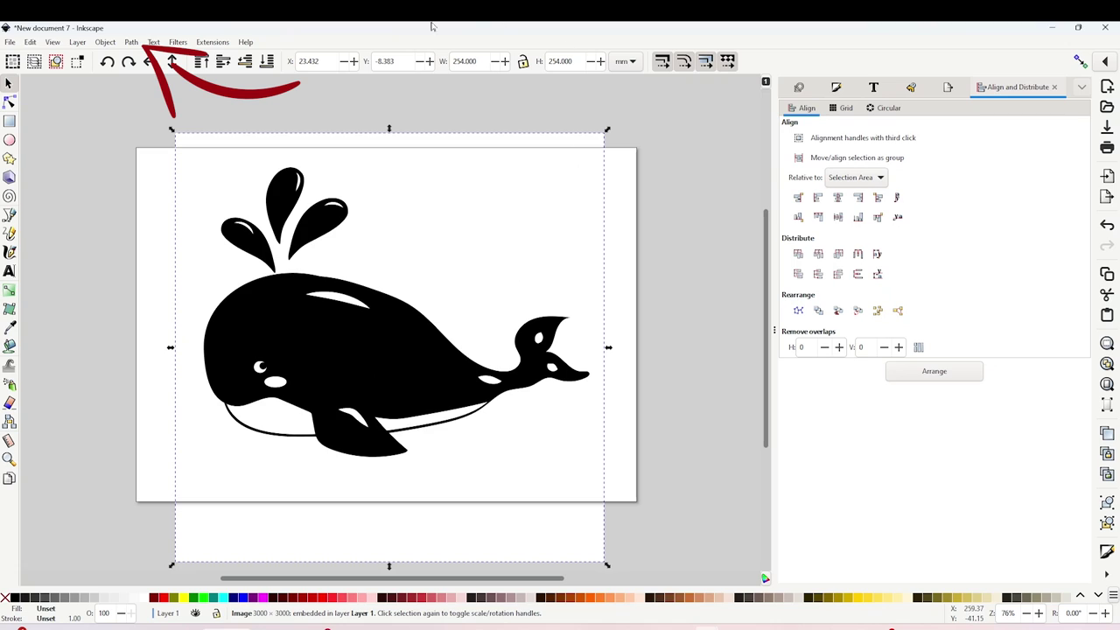
pyautogui.click(131, 44)
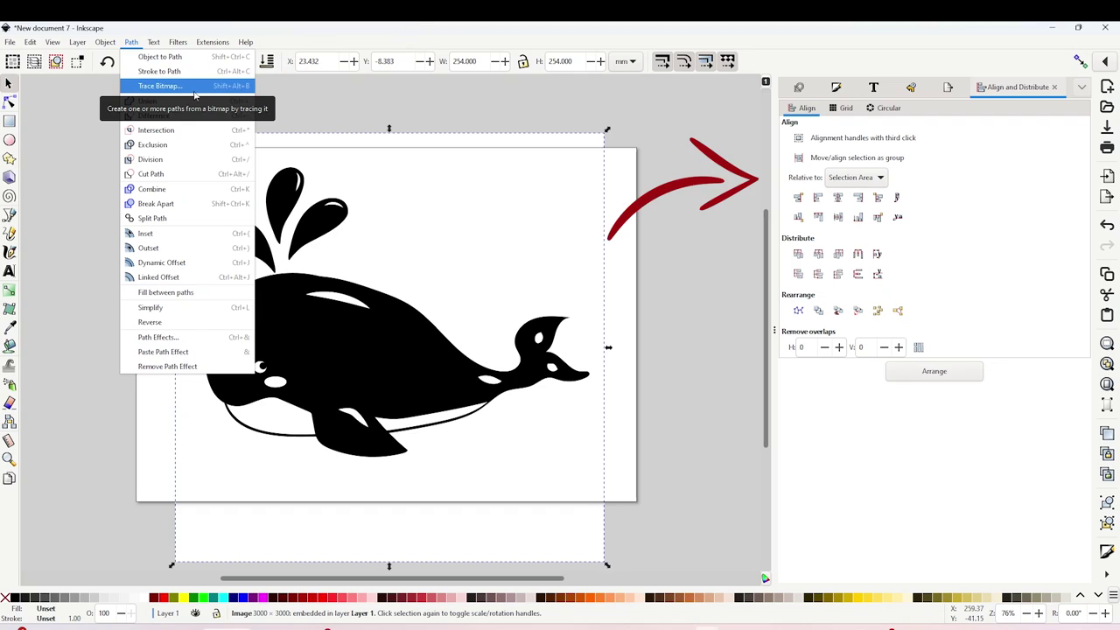
# Trace the whale bitmap into a vector path and delete the original image
pyautogui.click(159, 86)
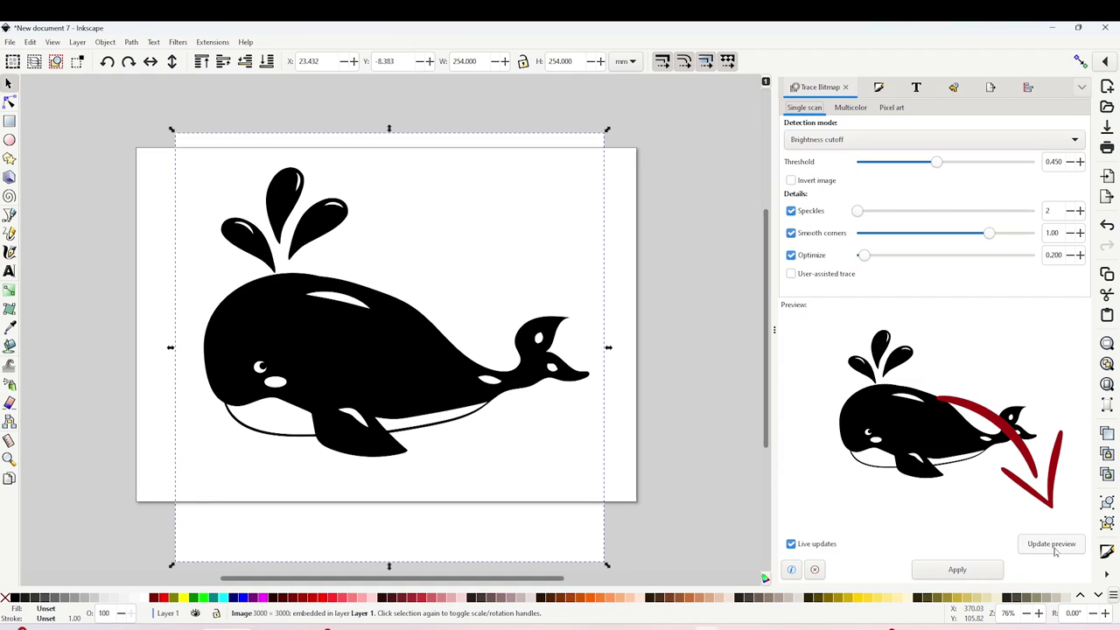
pyautogui.click(965, 571)
pyautogui.moveTo(394, 362)
pyautogui.mouseDown()
pyautogui.moveTo(488, 260)
pyautogui.moveTo(554, 311)
pyautogui.moveTo(612, 250)
pyautogui.moveTo(594, 240)
pyautogui.moveTo(631, 267)
pyautogui.mouseUp()
pyautogui.click(329, 315)
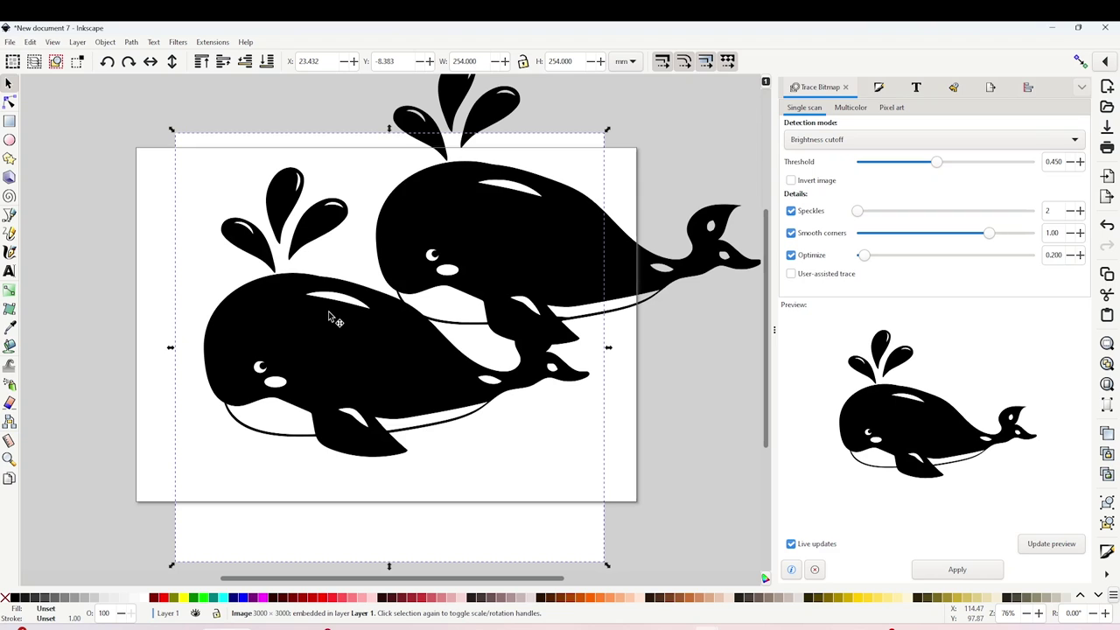
pyautogui.press('Delete')
# Move the 247-node traced whale path back onto the page, centred
pyautogui.moveTo(524, 249)
pyautogui.mouseDown()
pyautogui.moveTo(485, 231)
pyautogui.moveTo(406, 325)
pyautogui.moveTo(394, 378)
pyautogui.moveTo(382, 378)
pyautogui.mouseUp()
pyautogui.doubleClick(400, 350)
pyautogui.click(9, 83)
pyautogui.click(411, 358)
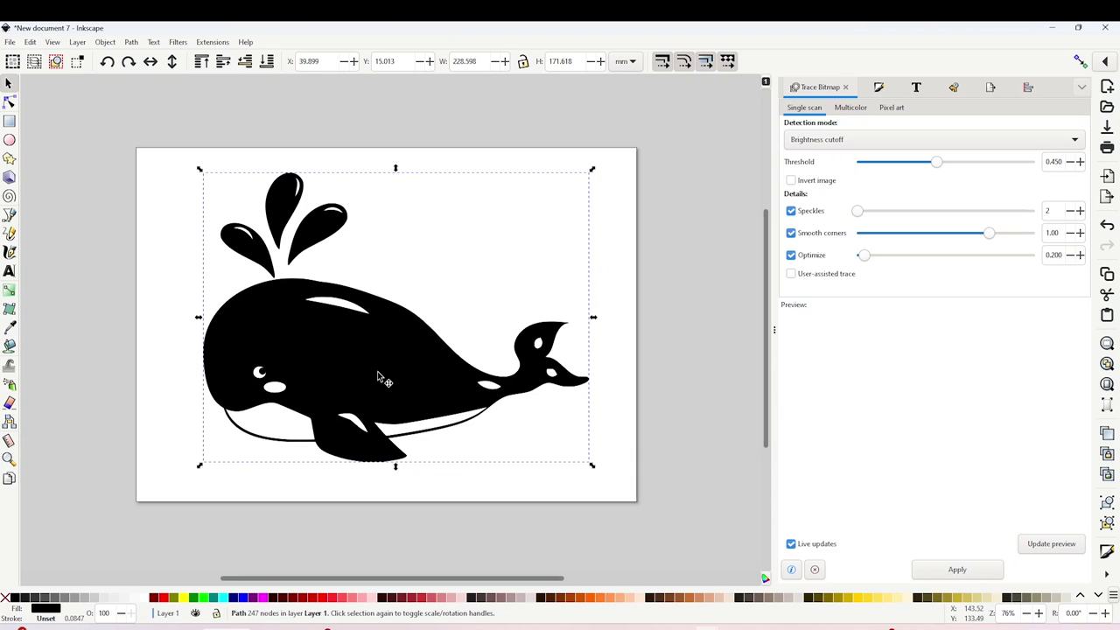
pyautogui.moveTo(377, 371); pyautogui.dragTo(378, 364)
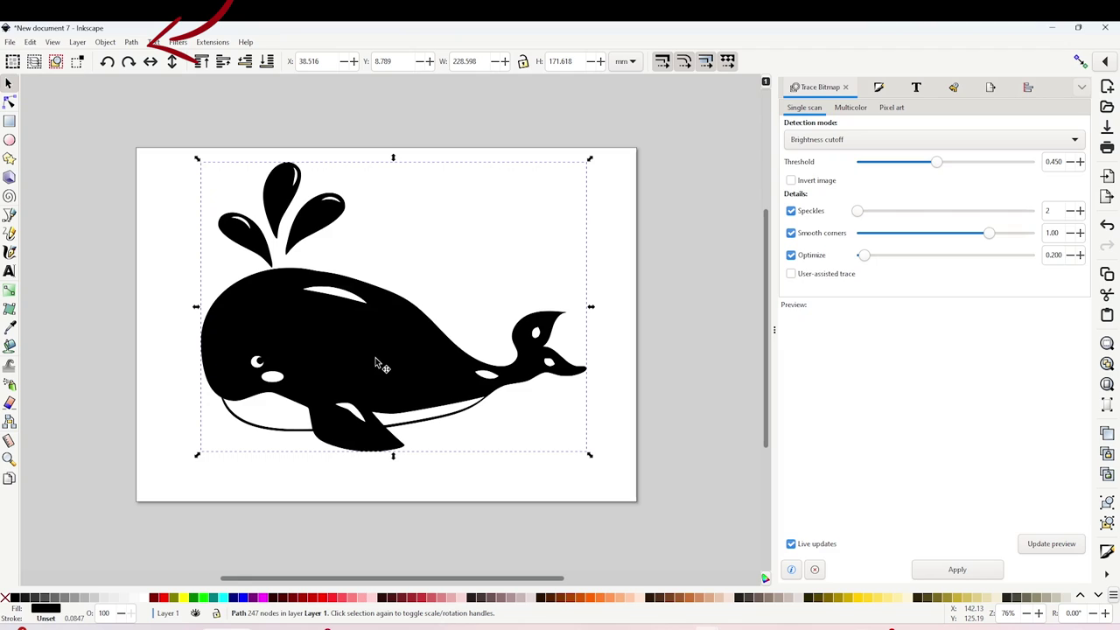
# Create a teal linked offset of the traced whale and zoom in on its spout
pyautogui.click(131, 43)
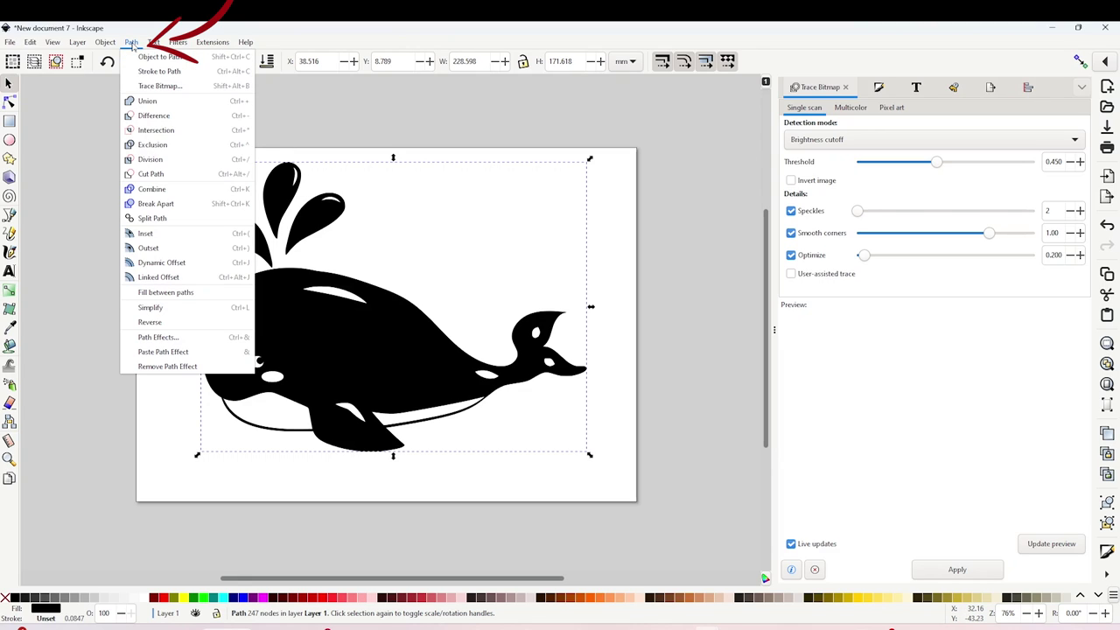
pyautogui.click(173, 280)
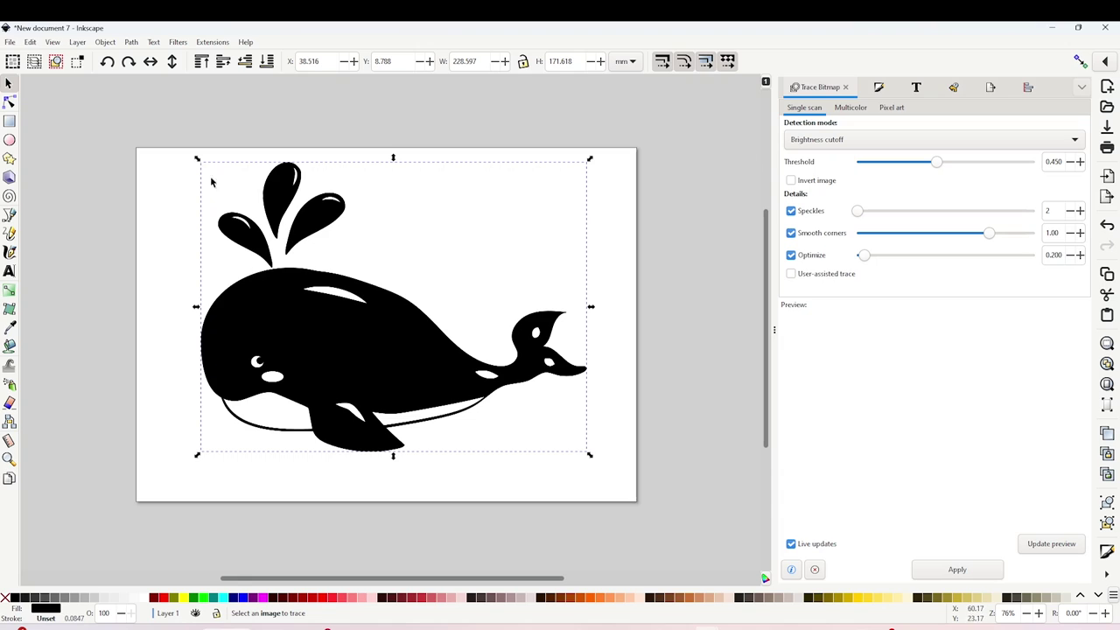
pyautogui.click(1097, 596)
pyautogui.click(1098, 596)
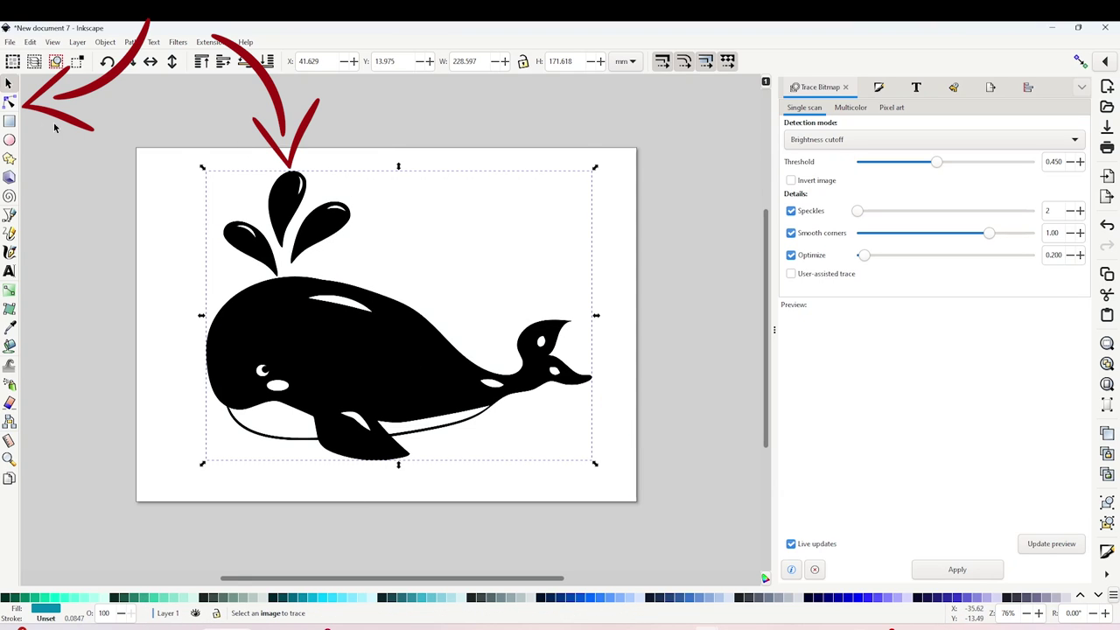
pyautogui.click(9, 103)
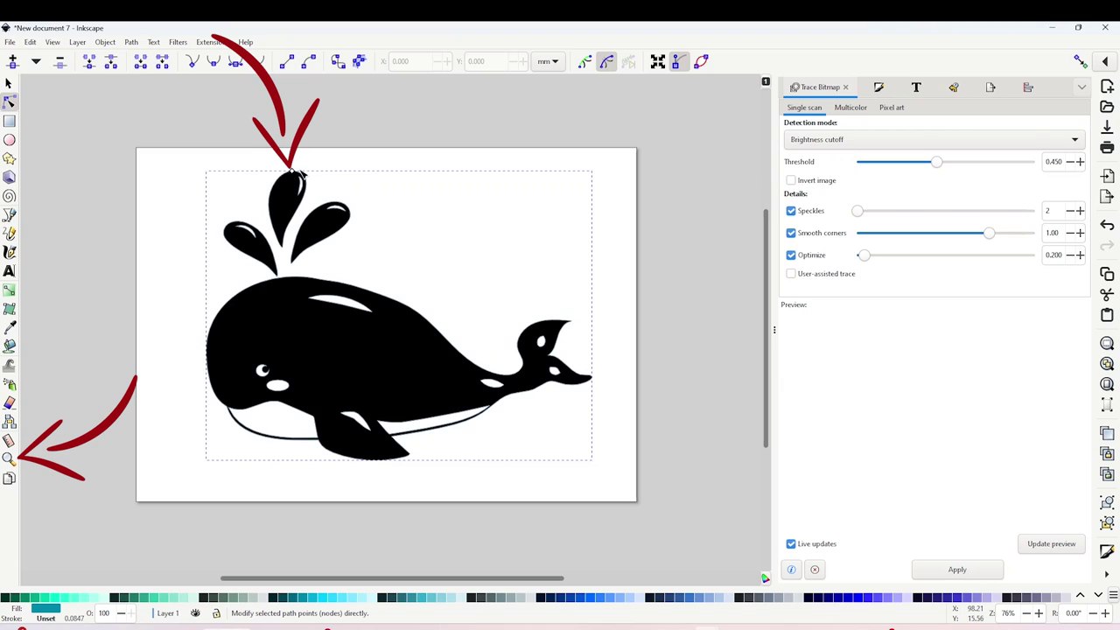
pyautogui.click(9, 458)
pyautogui.click(300, 177)
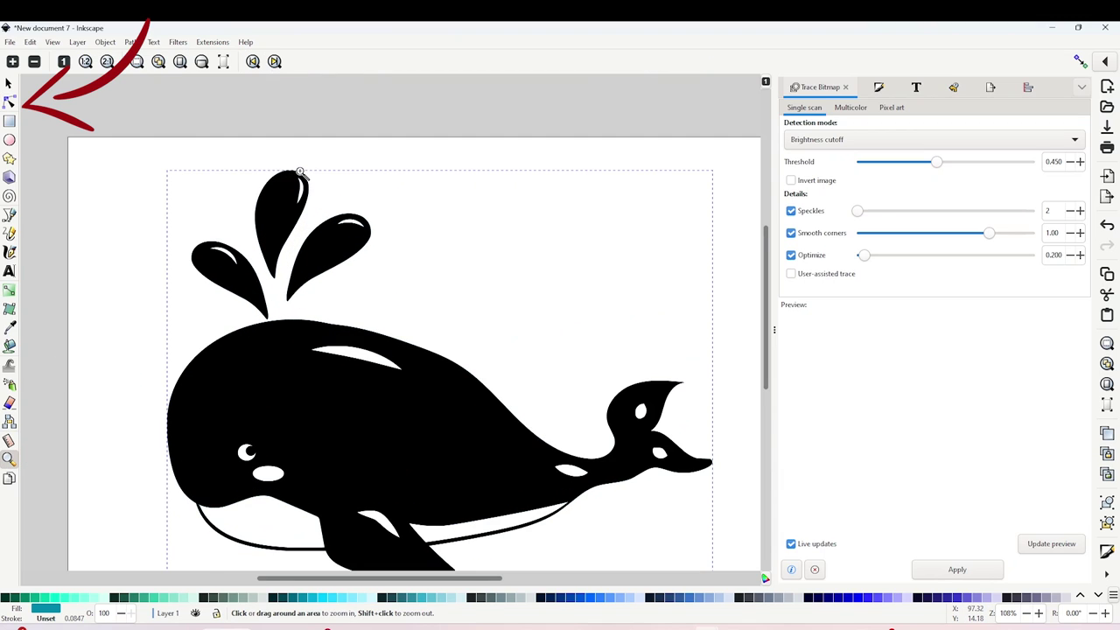
pyautogui.click(296, 171)
# Expand the teal offset into a thick whale outline and move the black whale off the page
pyautogui.click(9, 101)
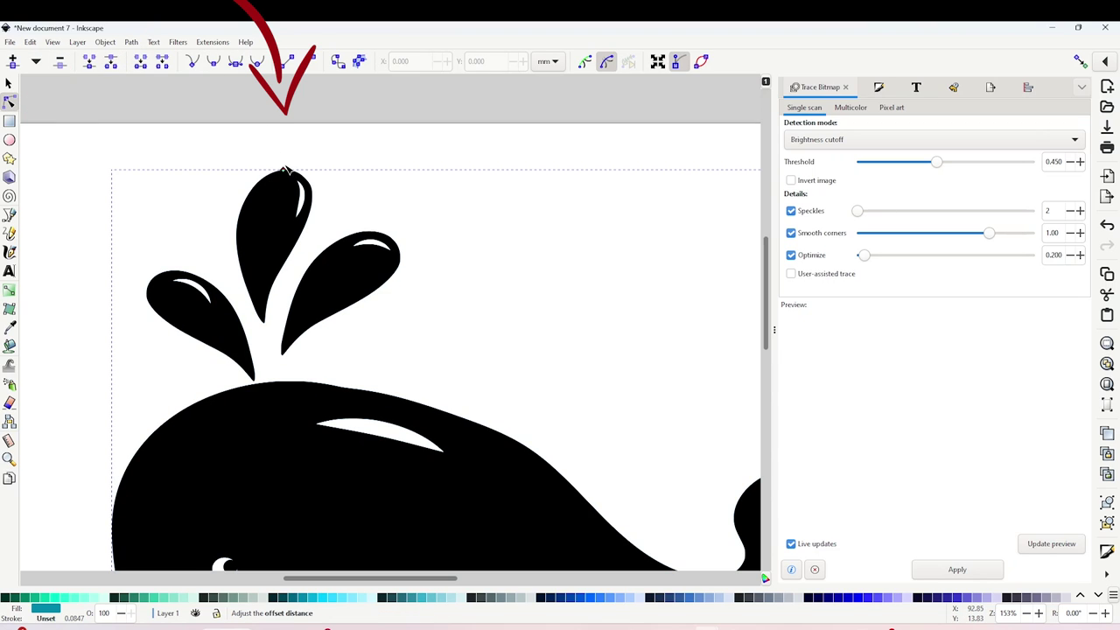
pyautogui.moveTo(285, 169); pyautogui.dragTo(295, 130)
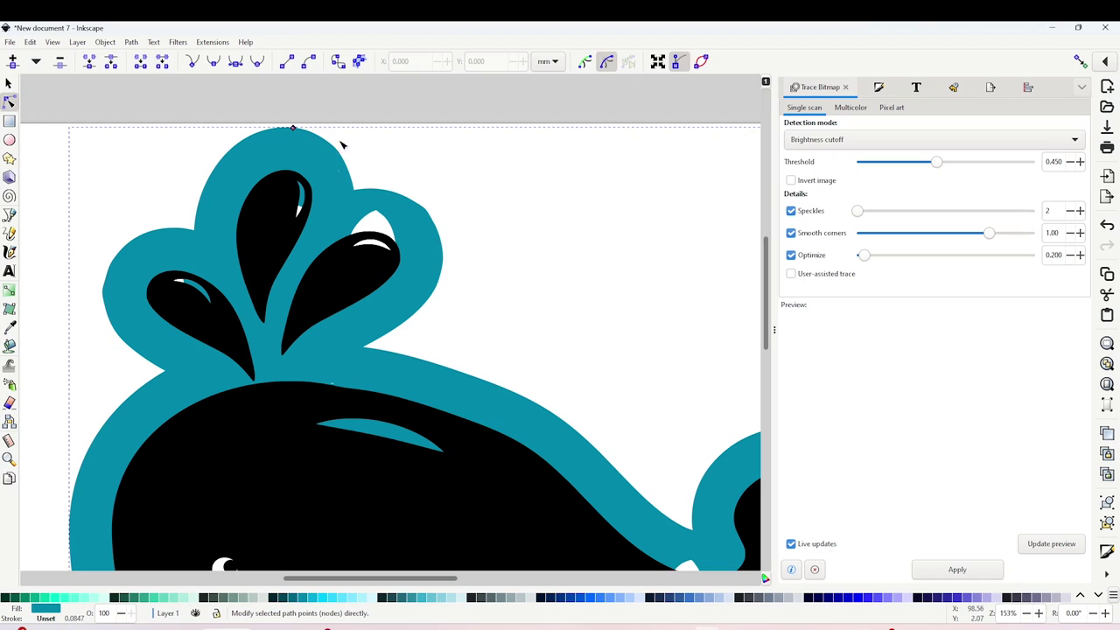
pyautogui.click(1026, 613)
pyautogui.click(1026, 615)
pyautogui.click(1026, 615)
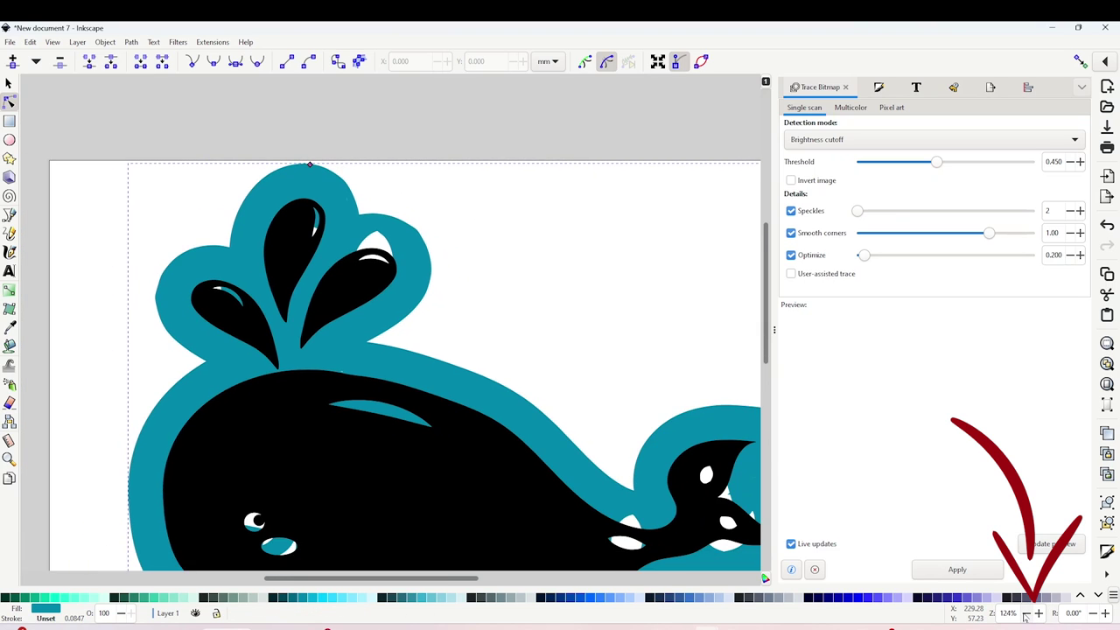
pyautogui.click(1026, 615)
pyautogui.click(1027, 615)
pyautogui.click(1027, 615)
pyautogui.click(1026, 615)
pyautogui.click(1026, 615)
pyautogui.click(1026, 615)
pyautogui.click(1026, 615)
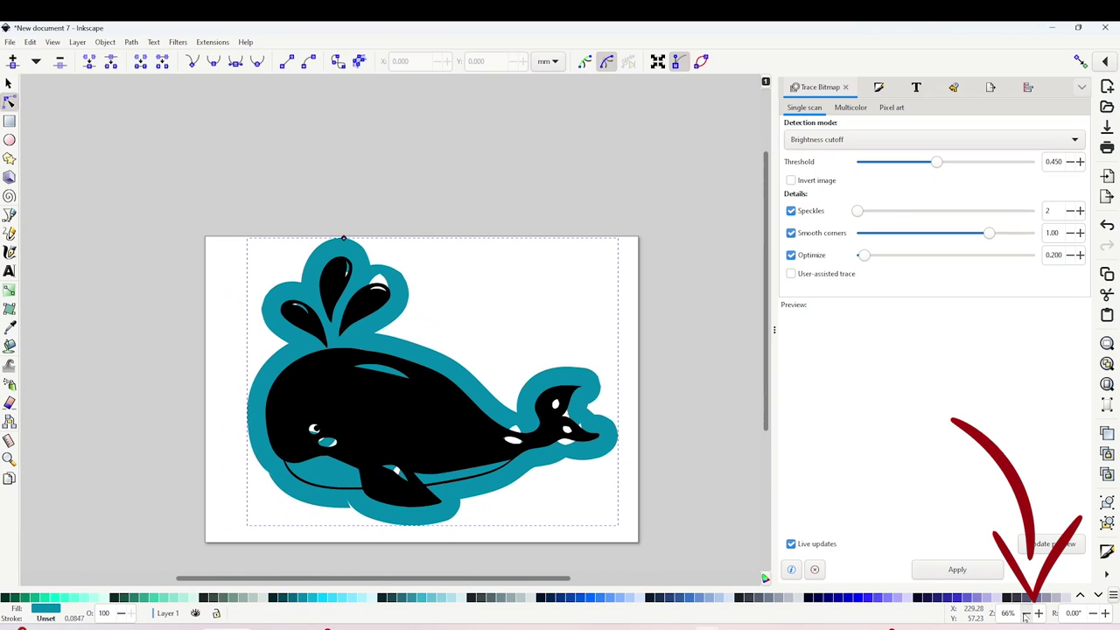
pyautogui.click(1026, 615)
pyautogui.click(1026, 615)
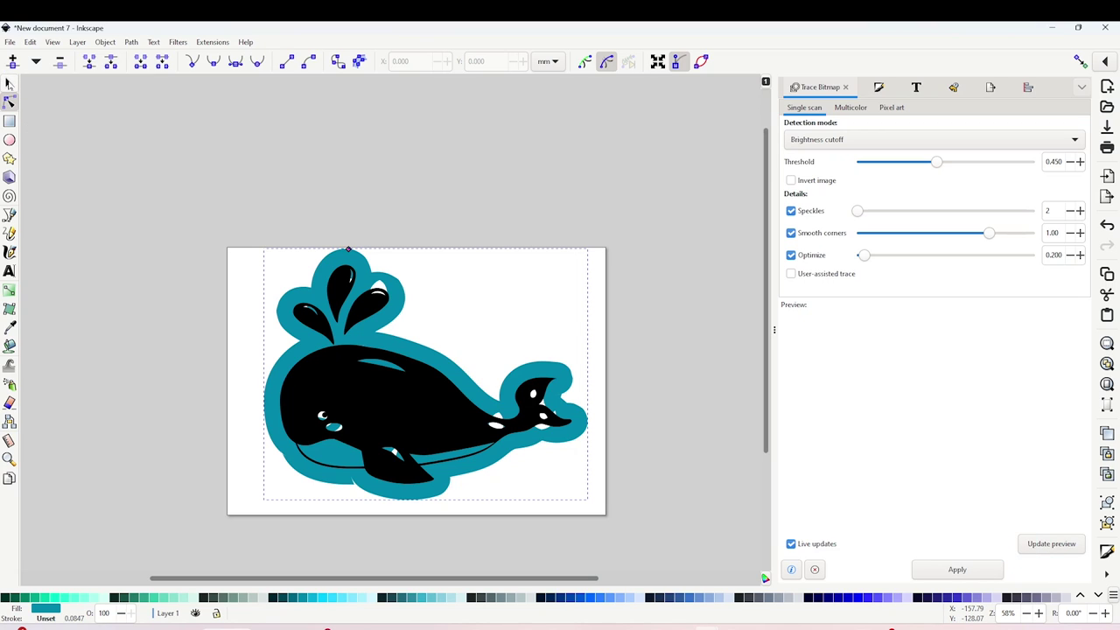
pyautogui.click(9, 84)
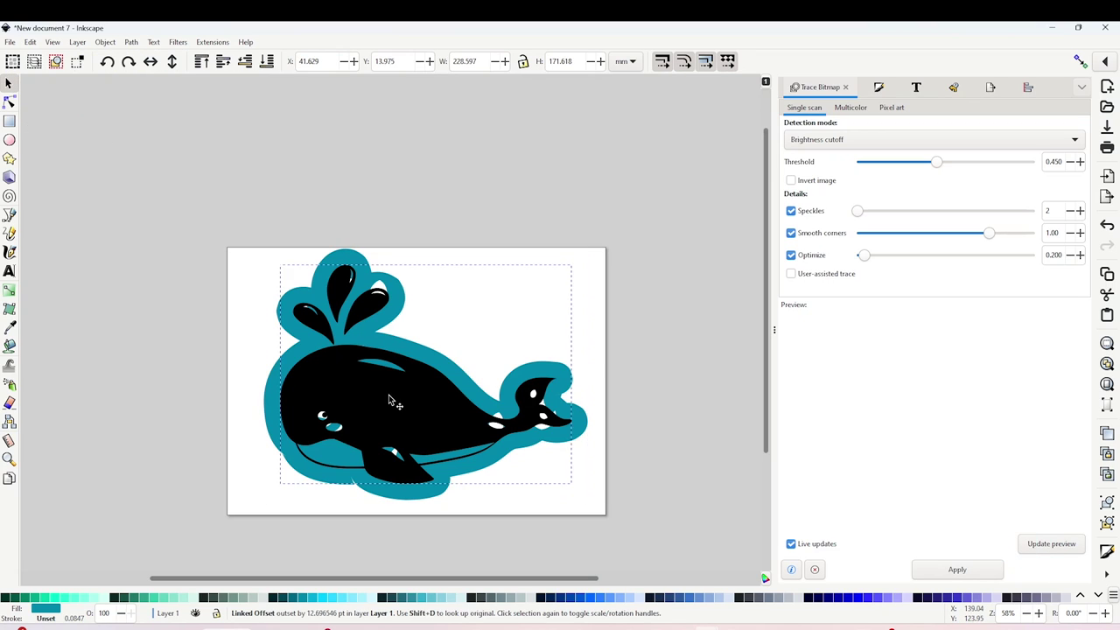
pyautogui.moveTo(392, 388); pyautogui.dragTo(33, 361)
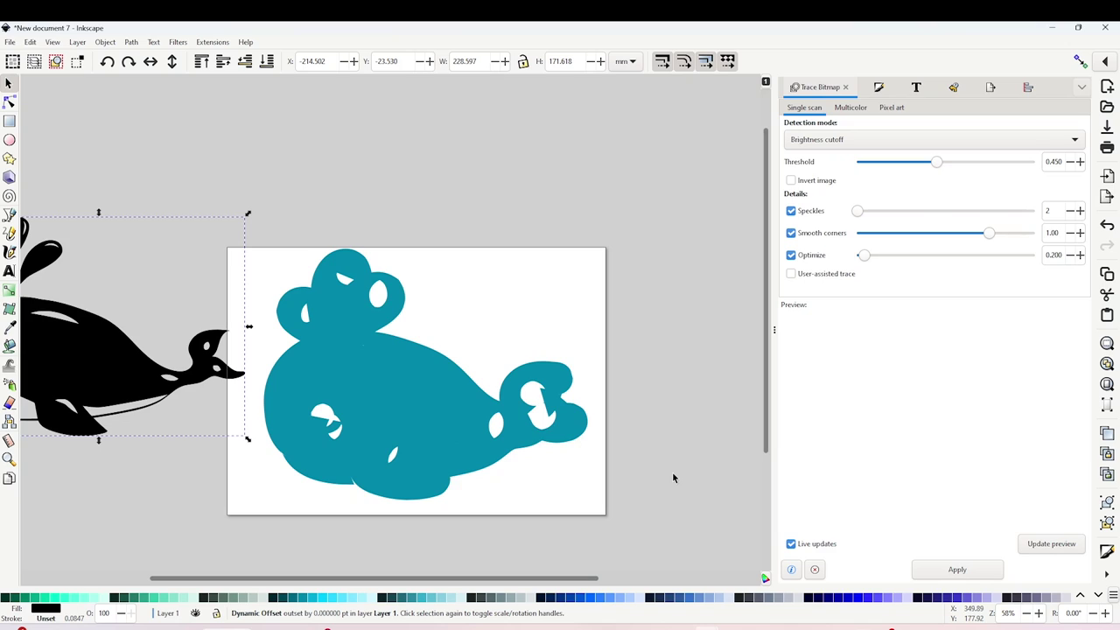
# Convert the teal offset outline into an ordinary path with Object to Path
pyautogui.click(412, 412)
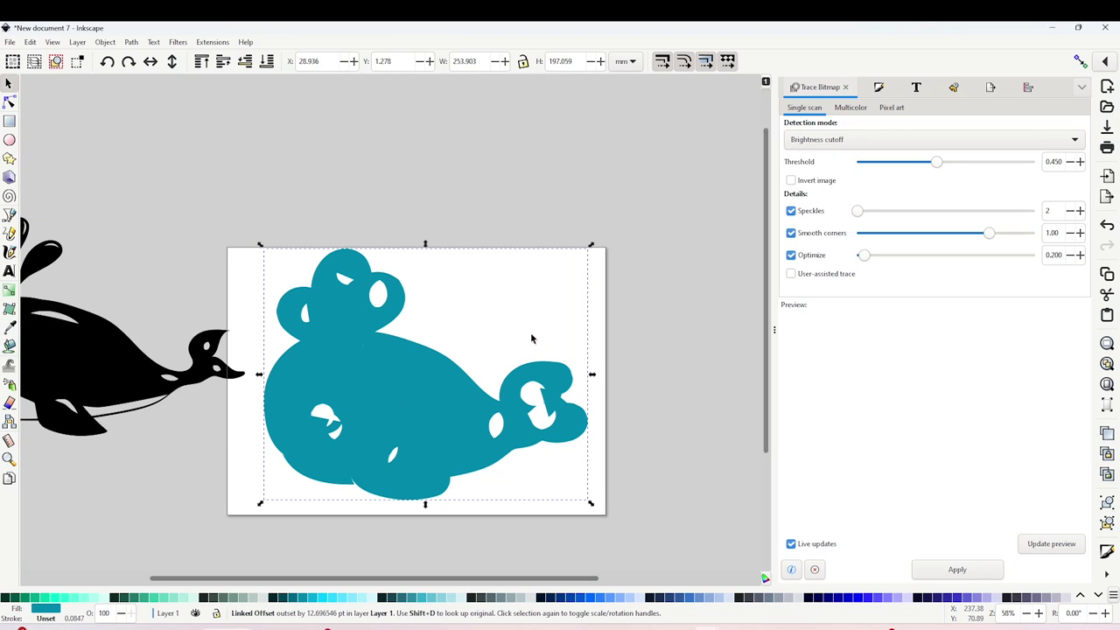
pyautogui.click(131, 42)
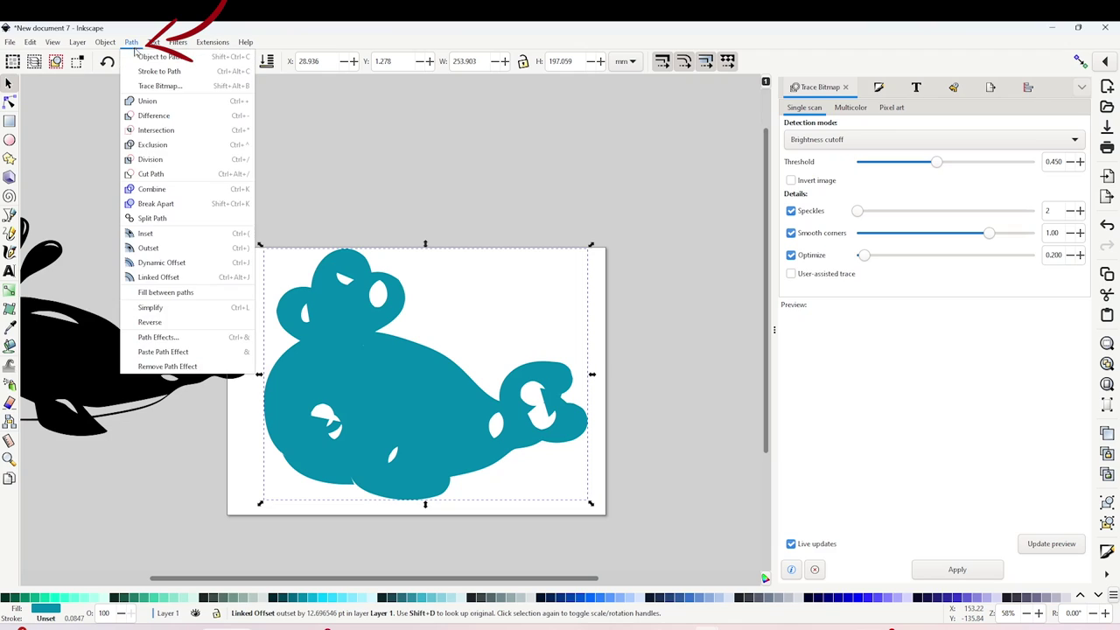
pyautogui.click(178, 58)
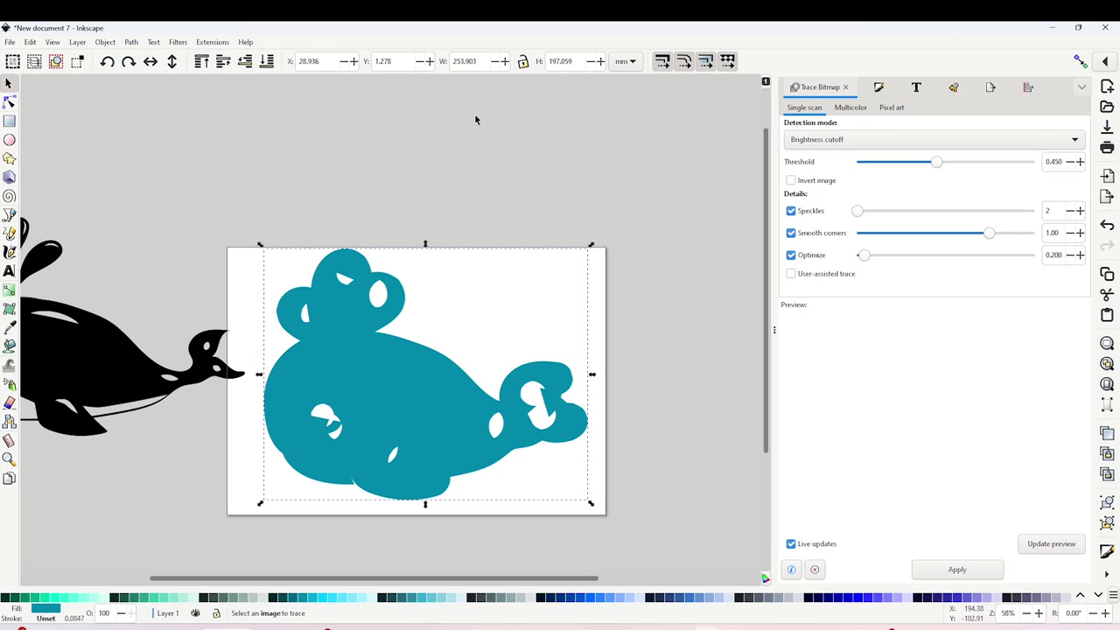
# Delete the node groups of each inner hole, then place the black whale back on top
pyautogui.press('n')
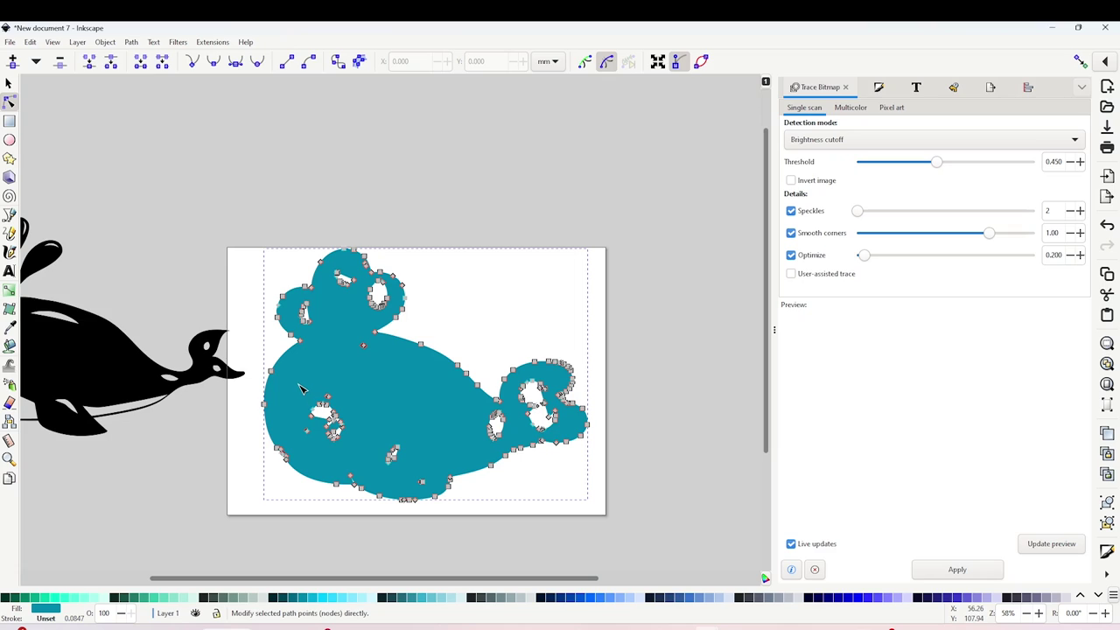
pyautogui.moveTo(300, 388)
pyautogui.mouseDown()
pyautogui.moveTo(317, 442)
pyautogui.moveTo(357, 456)
pyautogui.mouseUp()
pyautogui.press('Delete')
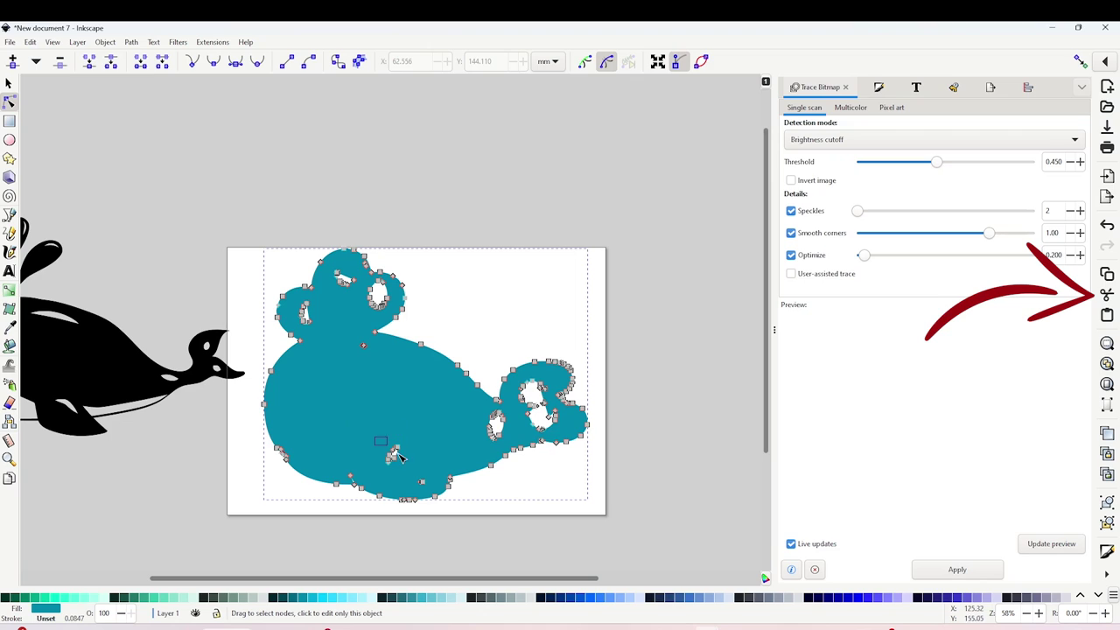
pyautogui.moveTo(375, 437); pyautogui.dragTo(433, 492)
pyautogui.press('Delete')
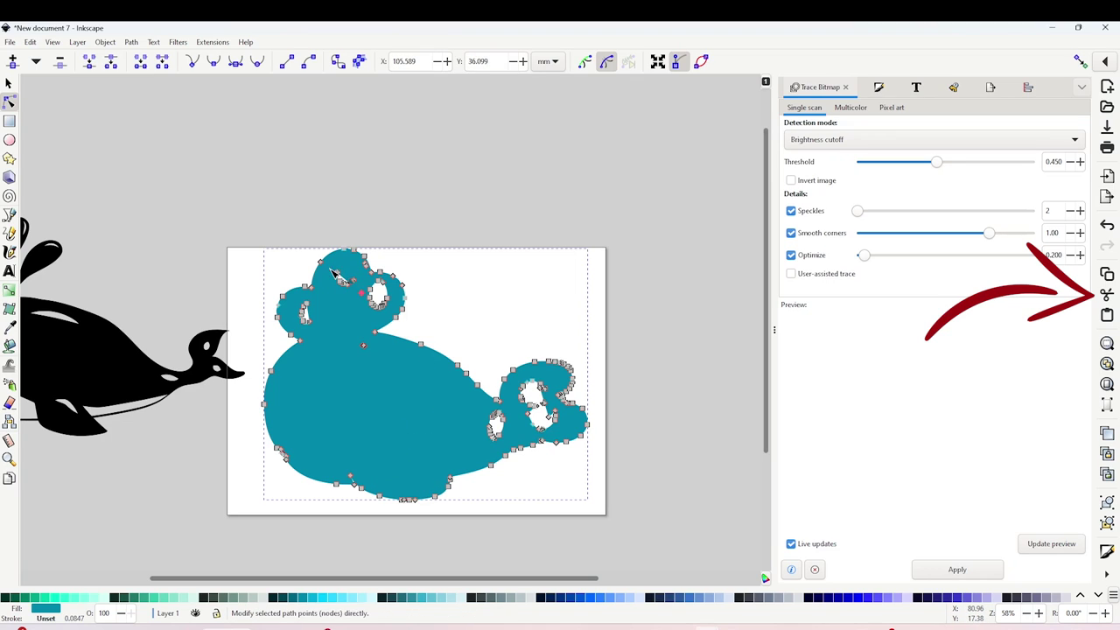
pyautogui.click(389, 291)
pyautogui.press('Delete')
pyautogui.moveTo(507, 372); pyautogui.dragTo(564, 438)
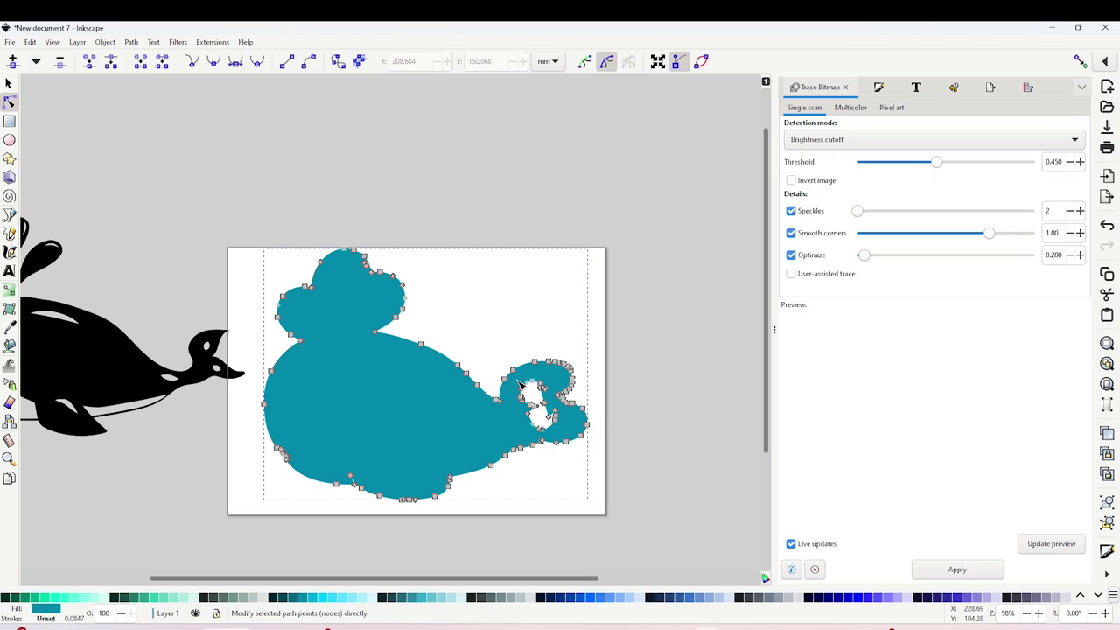
pyautogui.press('Delete')
pyautogui.moveTo(534, 398); pyautogui.dragTo(573, 442)
pyautogui.press('Delete')
pyautogui.click(9, 83)
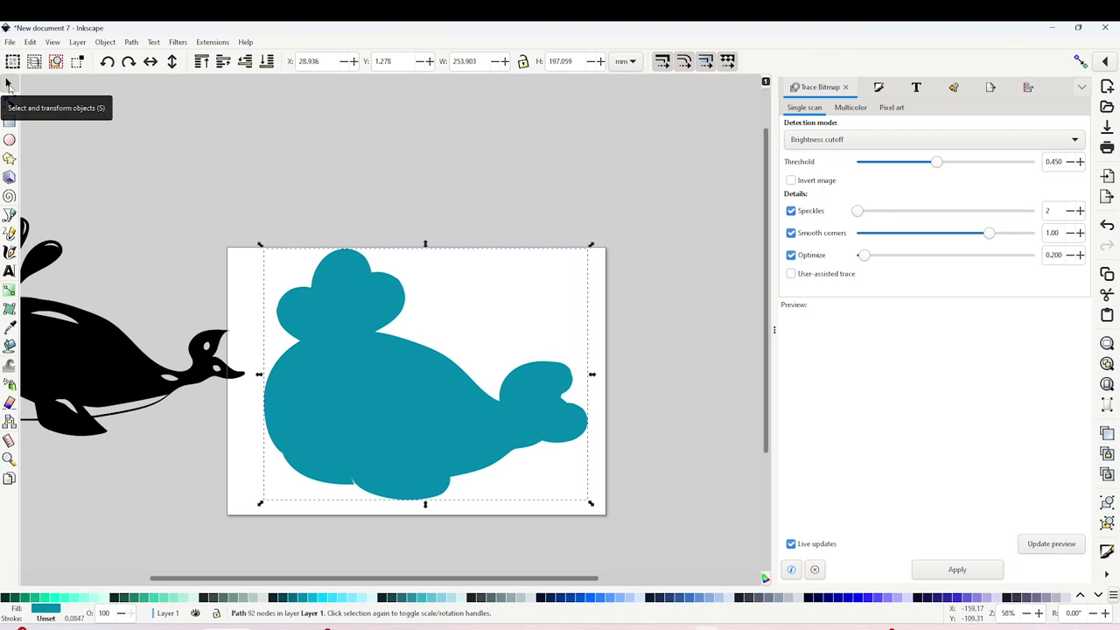
pyautogui.moveTo(91, 383); pyautogui.dragTo(420, 429)
# Add a Dynamic Offset to the teal whale and expand it into a light outer border
pyautogui.click(573, 385)
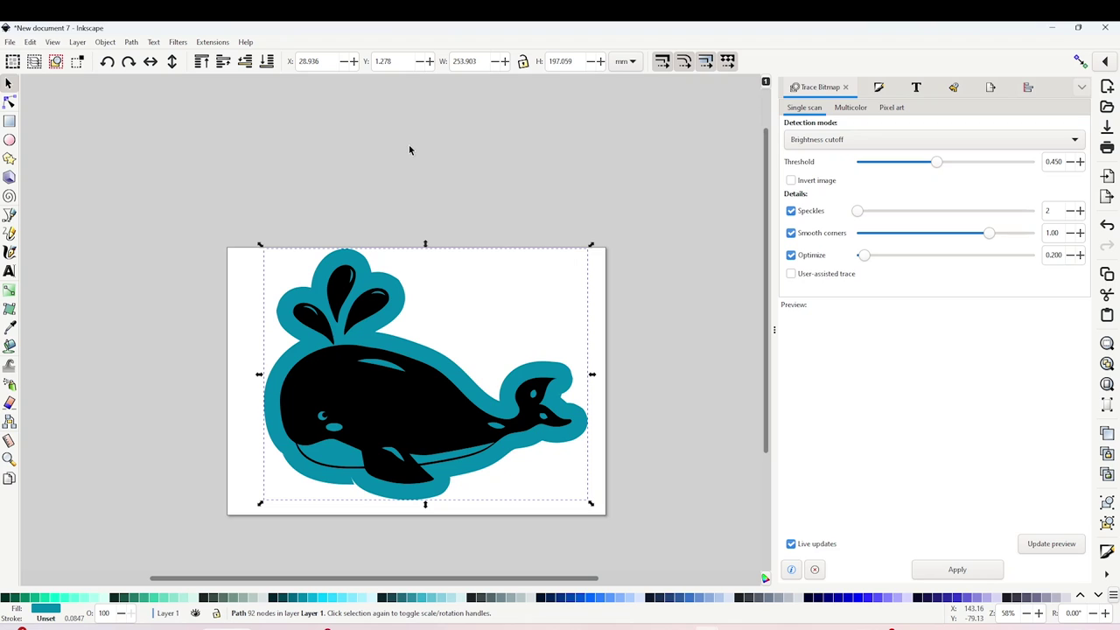
pyautogui.click(130, 42)
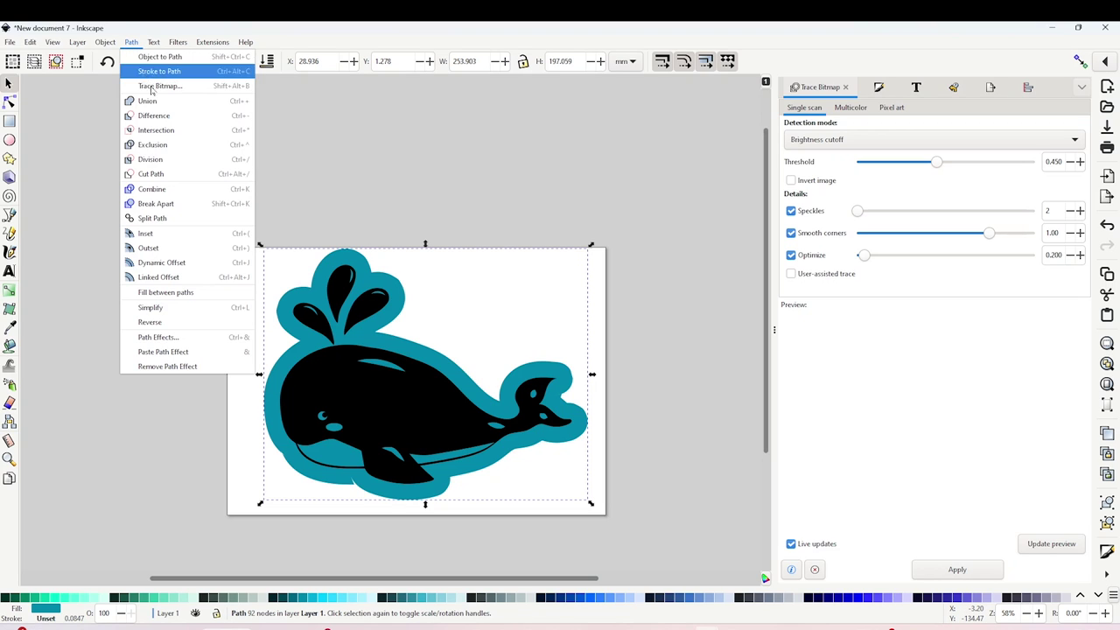
pyautogui.click(172, 282)
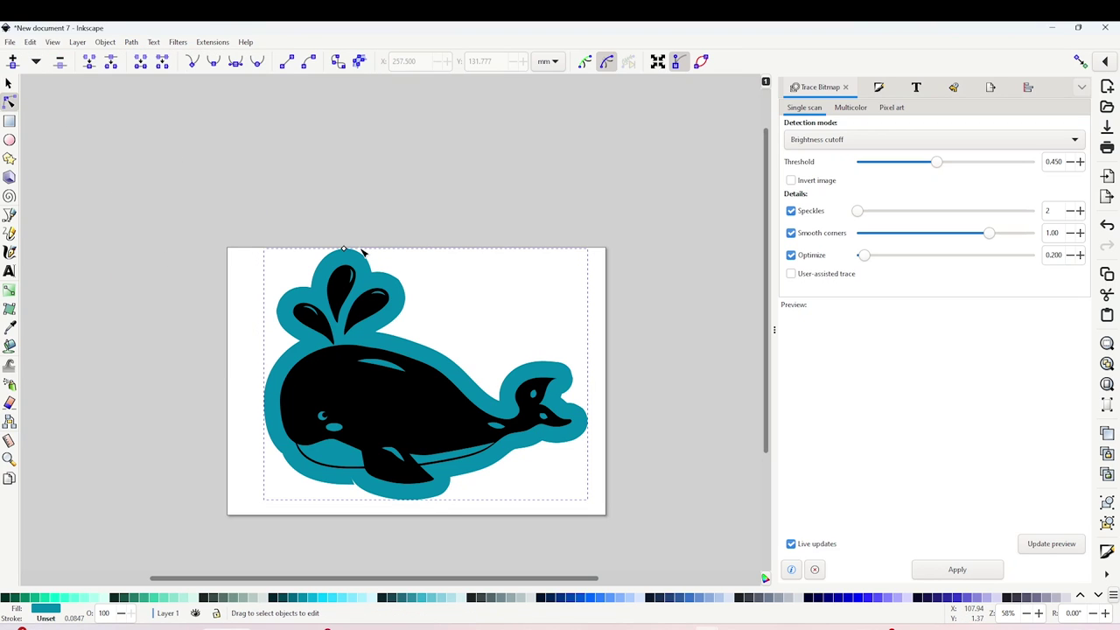
pyautogui.moveTo(349, 251); pyautogui.dragTo(348, 238)
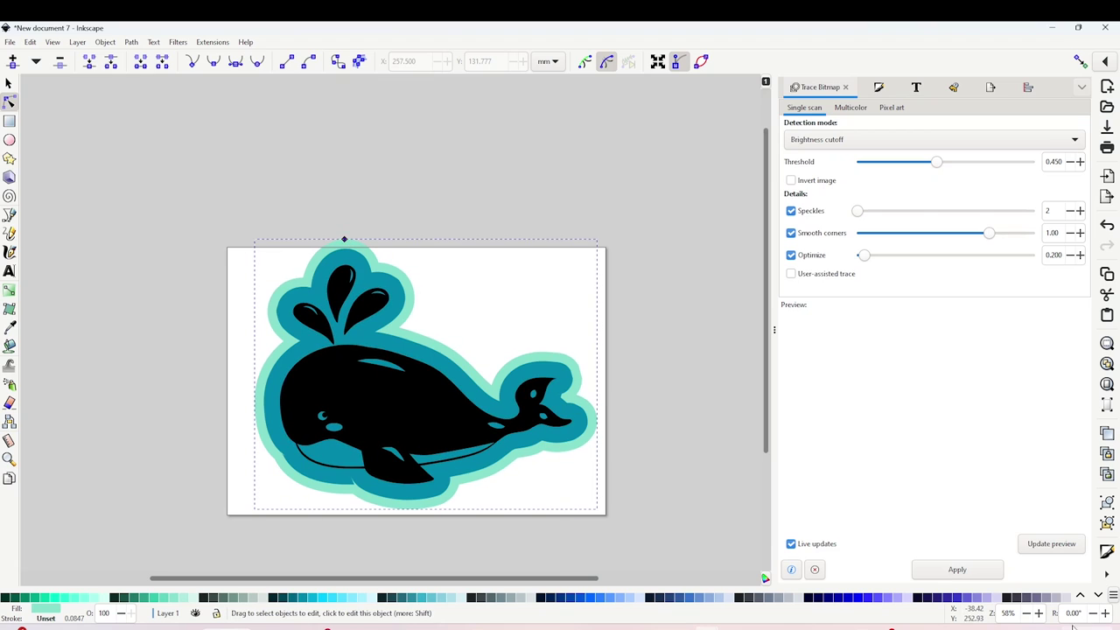
pyautogui.press('Delete')
# Move the layered whale sticker above the page, then switch to the Daisy document
pyautogui.click(367, 241)
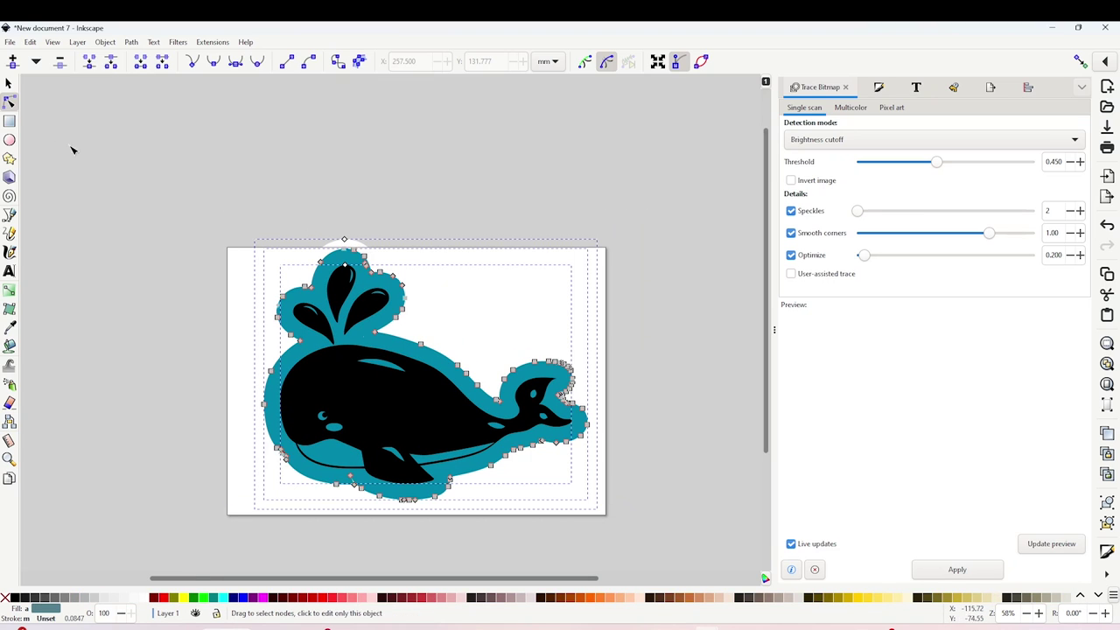
pyautogui.click(8, 83)
pyautogui.moveTo(385, 374); pyautogui.dragTo(440, 179)
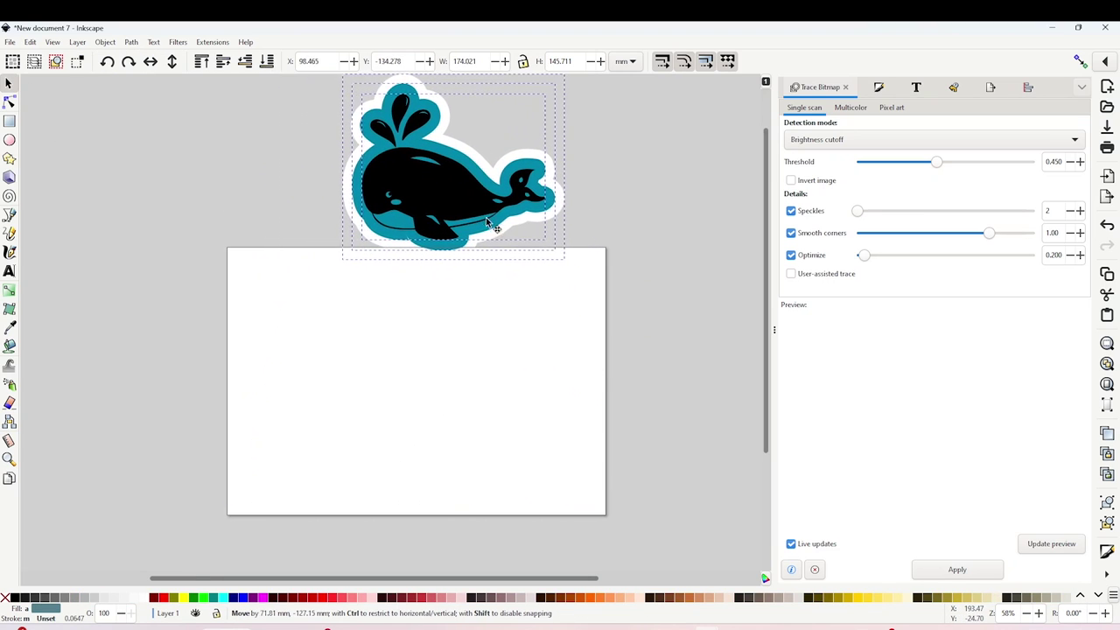
pyautogui.scroll(3, 524, 262)
pyautogui.click(607, 335)
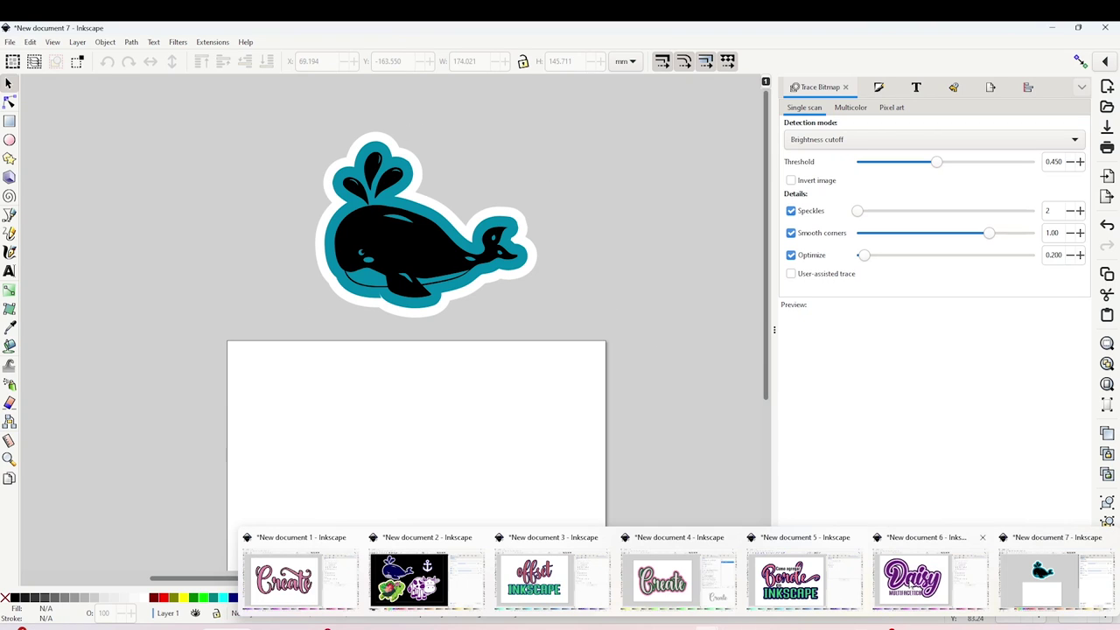
pyautogui.click(912, 581)
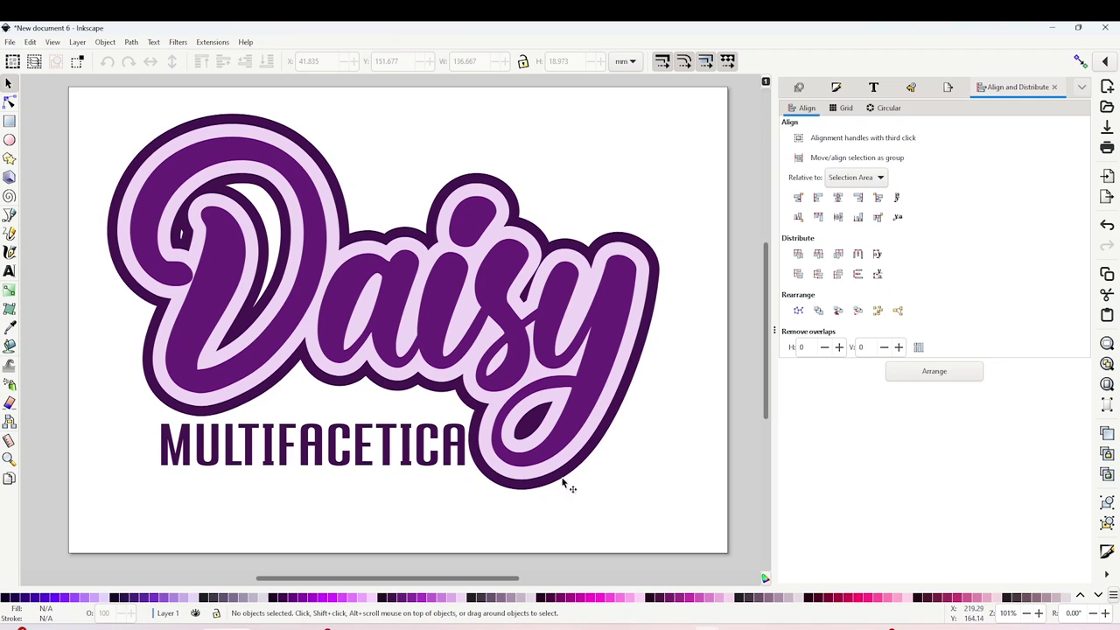
# View the Borde en Inkscape document, then bring up the finished Create sticker document
pyautogui.moveTo(680, 627)
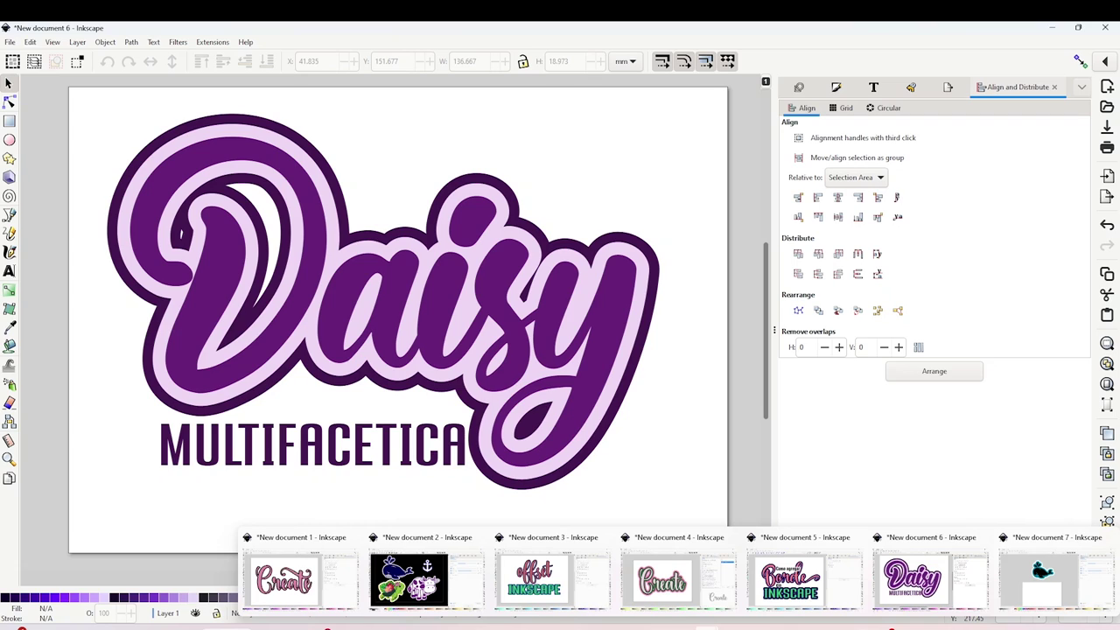
pyautogui.click(792, 573)
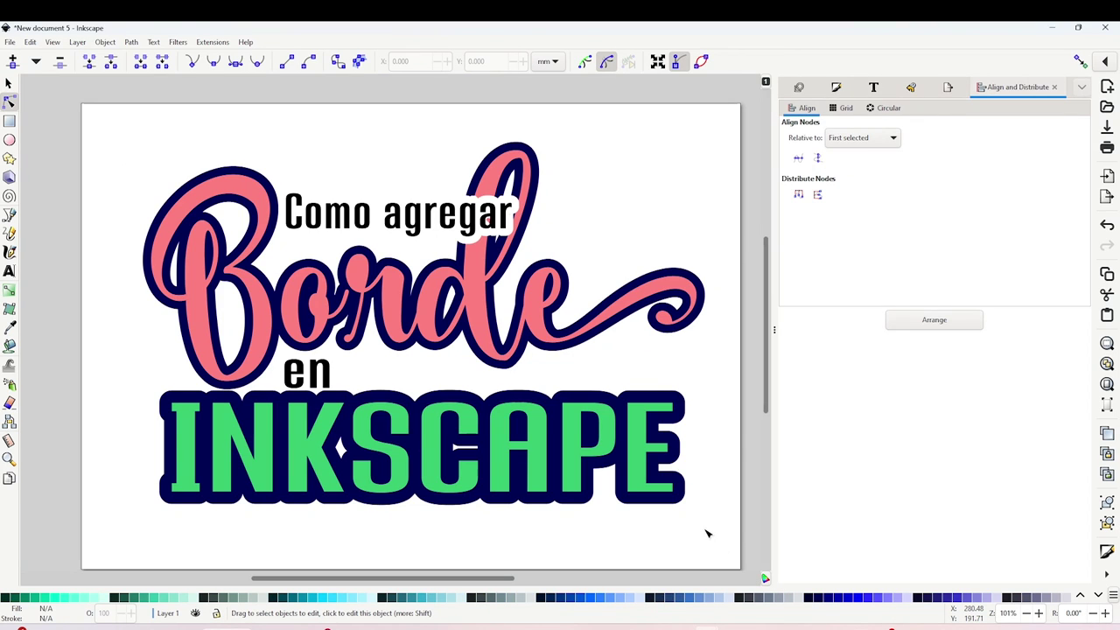
pyautogui.moveTo(700, 627)
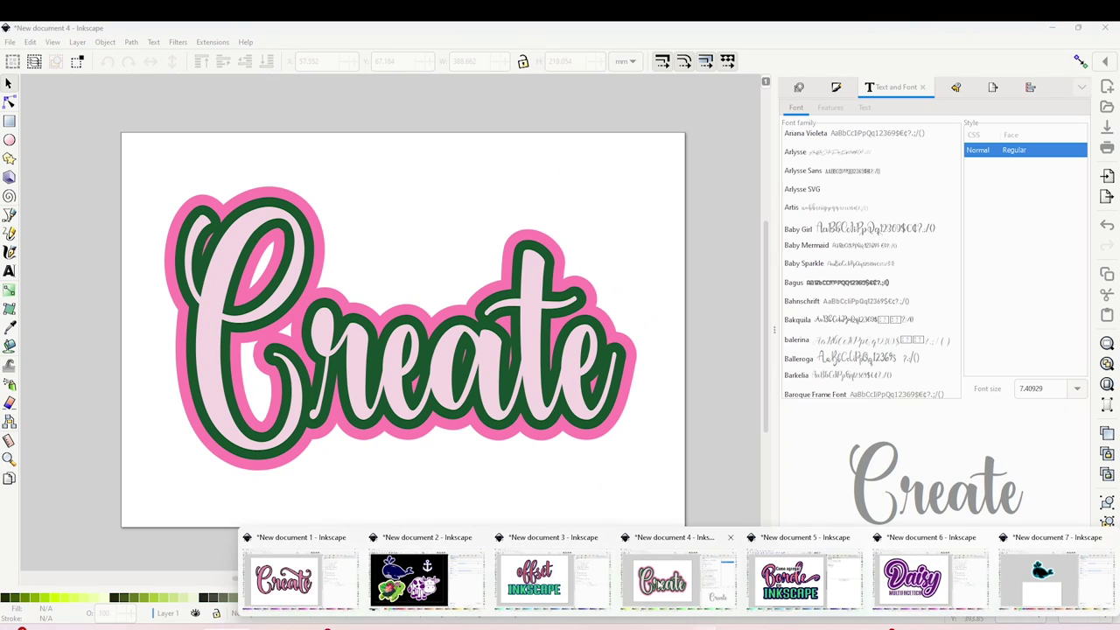
pyautogui.click(660, 579)
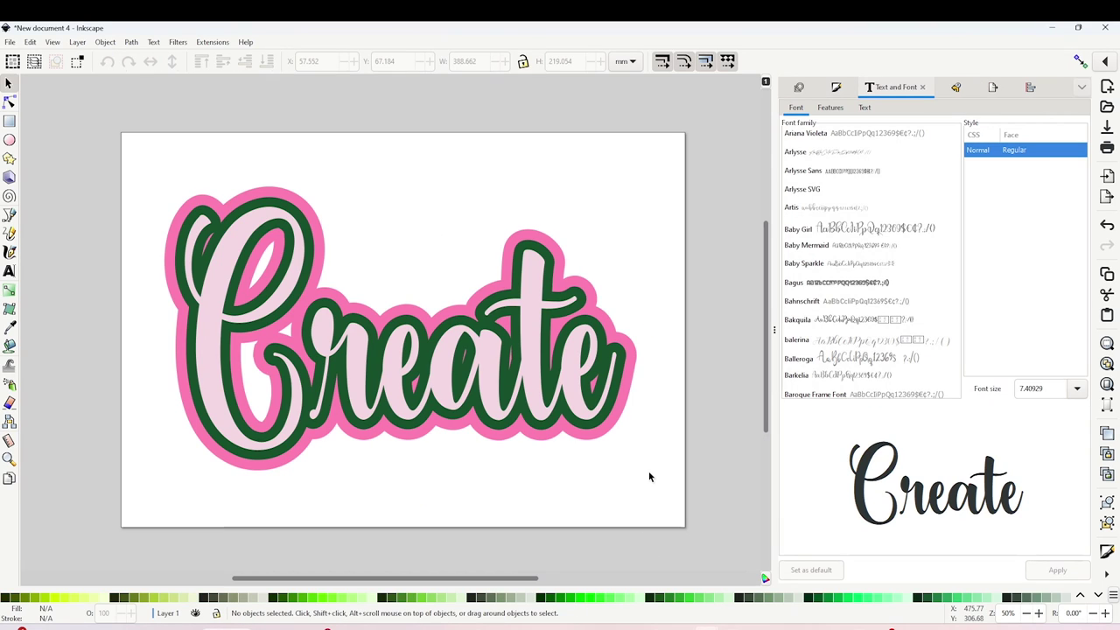